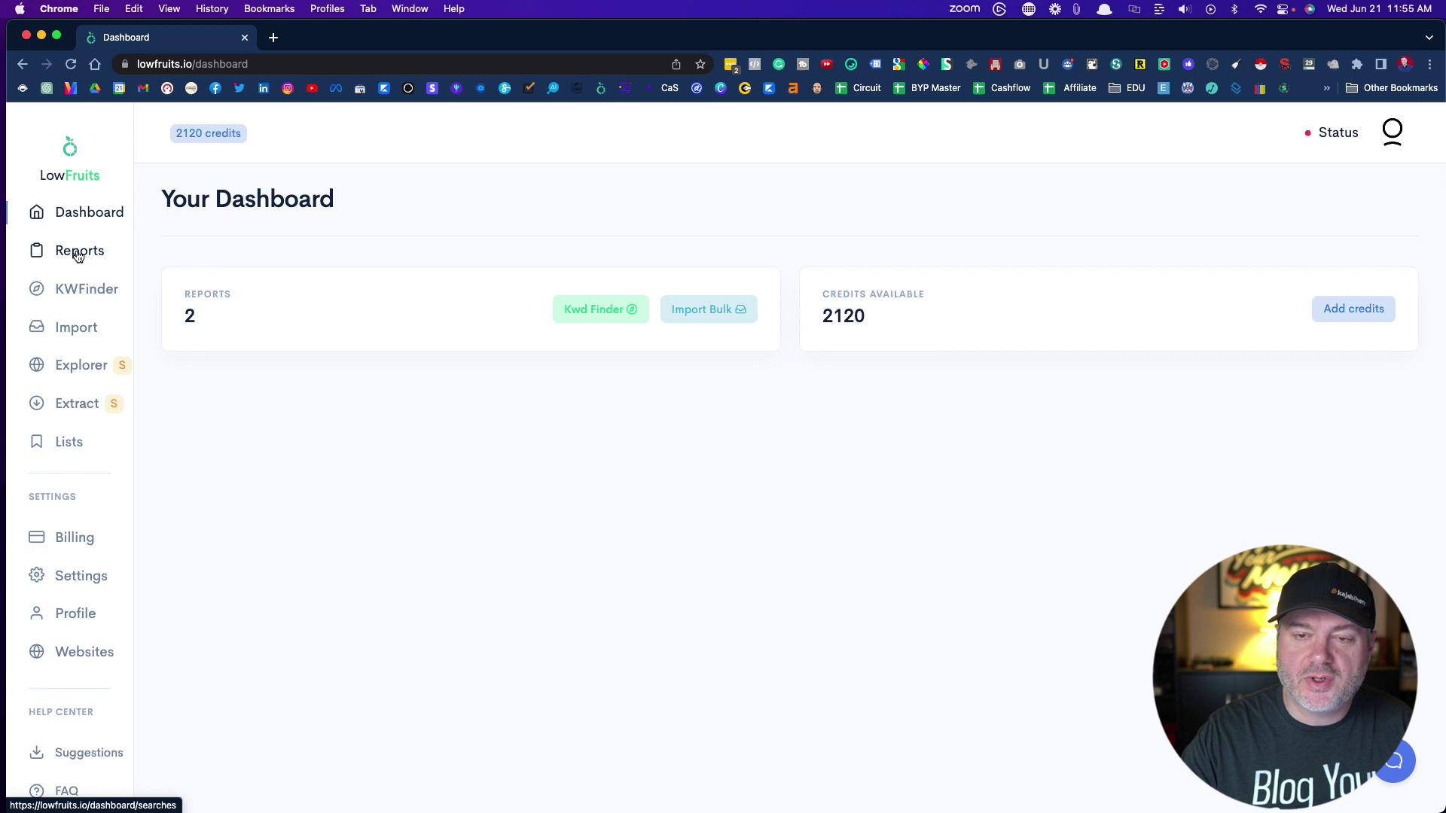
Open the Keyword Finder and set the browser zoom to 125%.
click(81, 290)
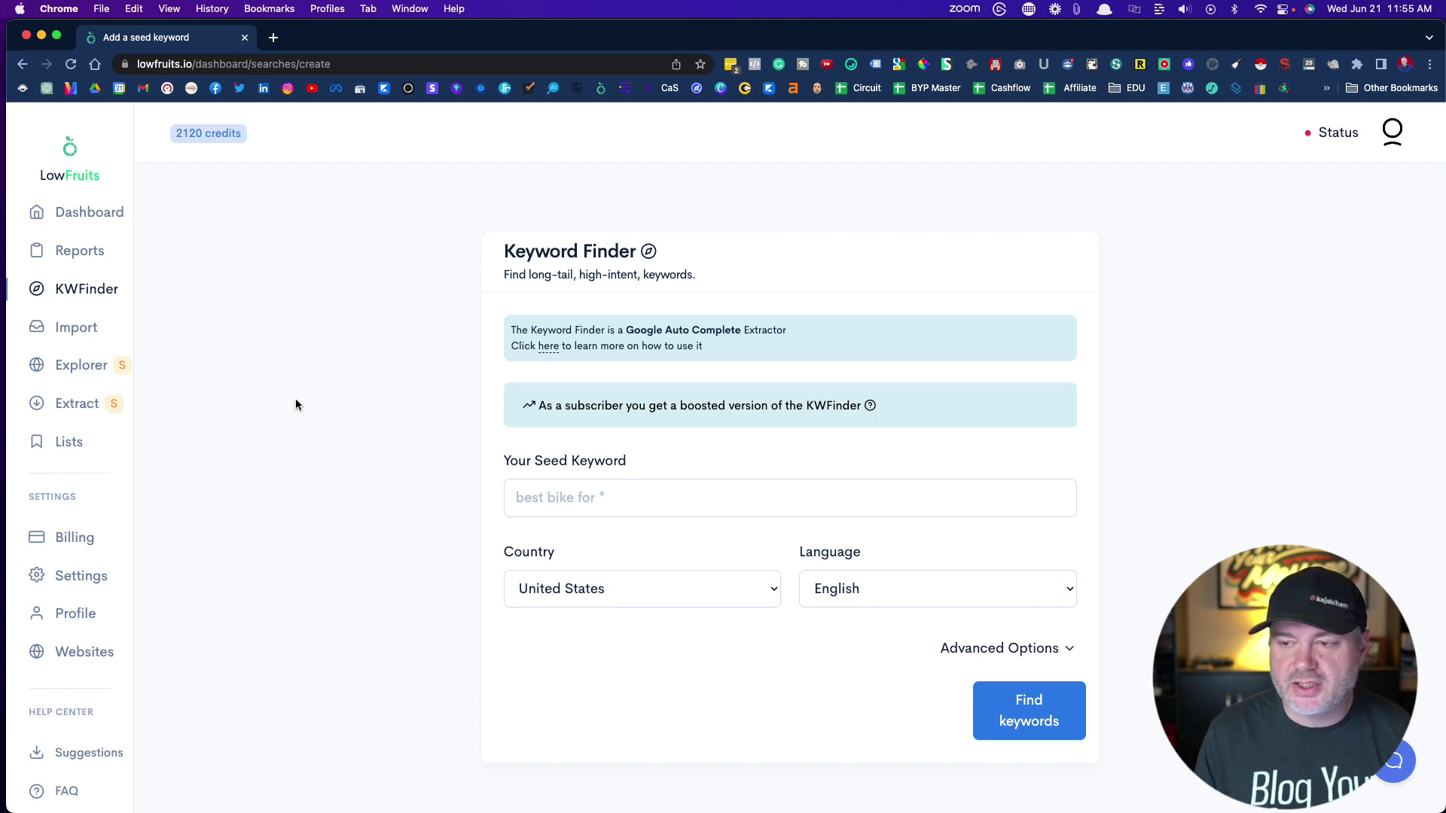
click(1429, 64)
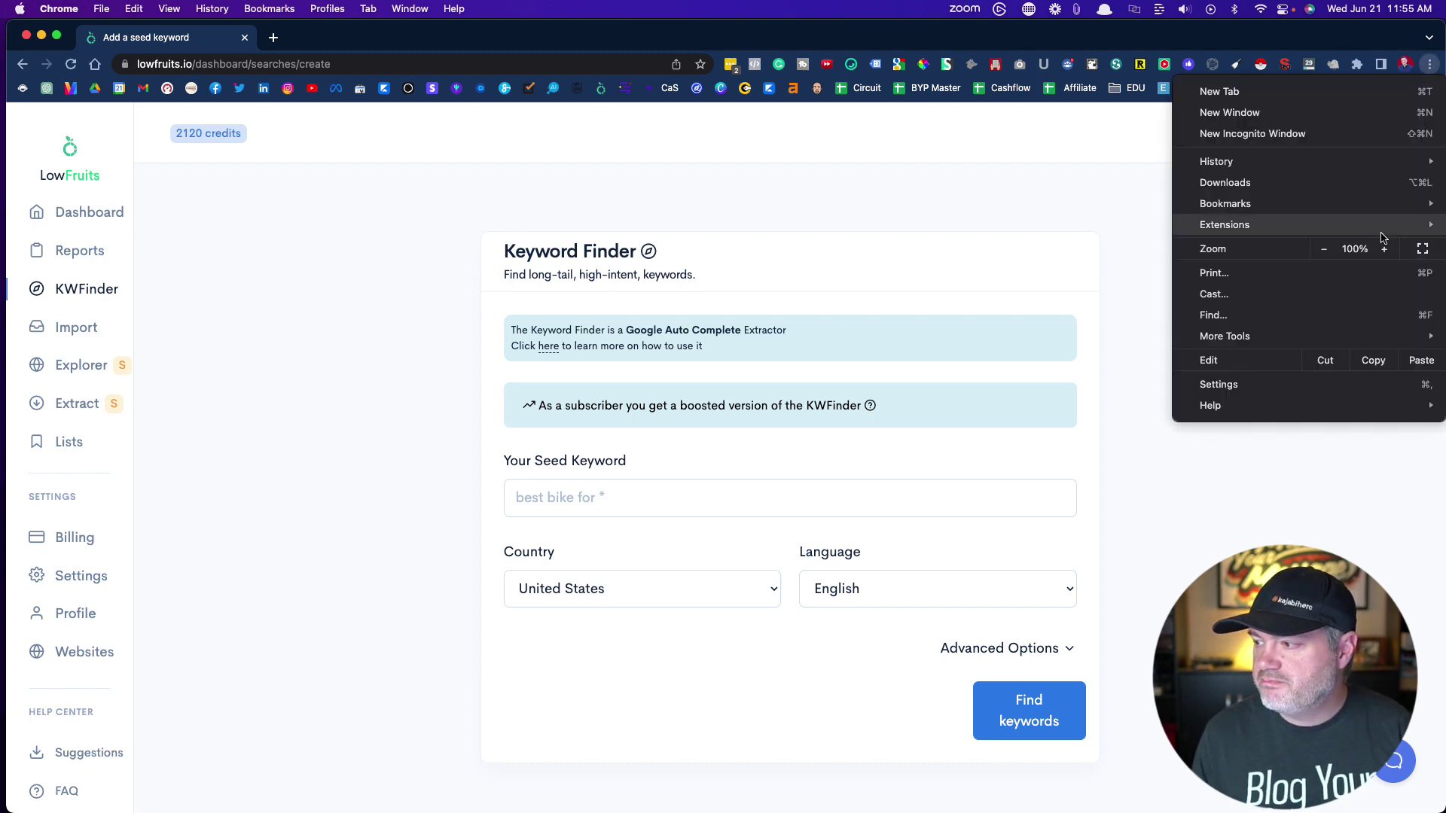
click(1384, 250)
click(1384, 249)
click(1384, 249)
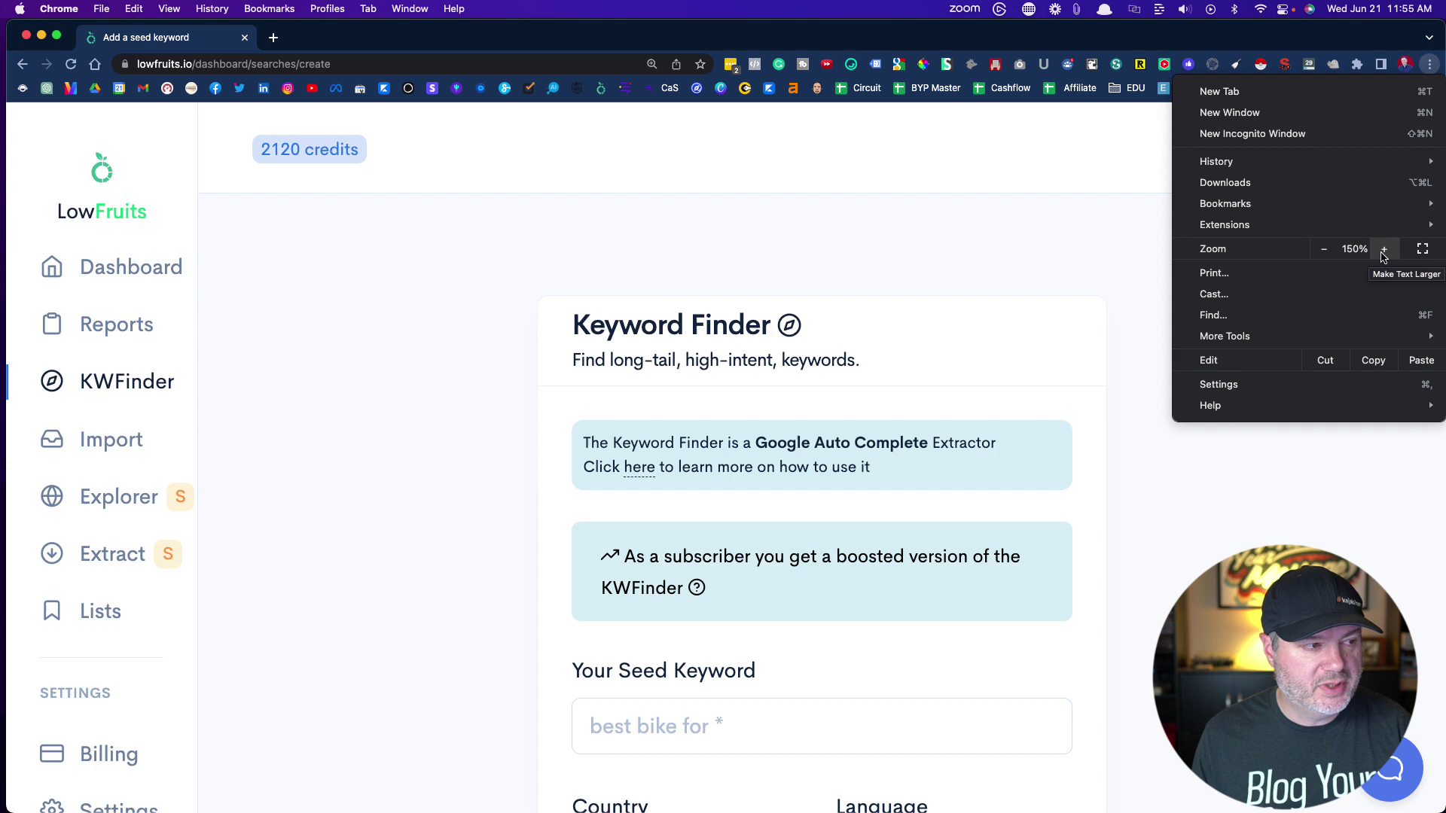
click(1324, 249)
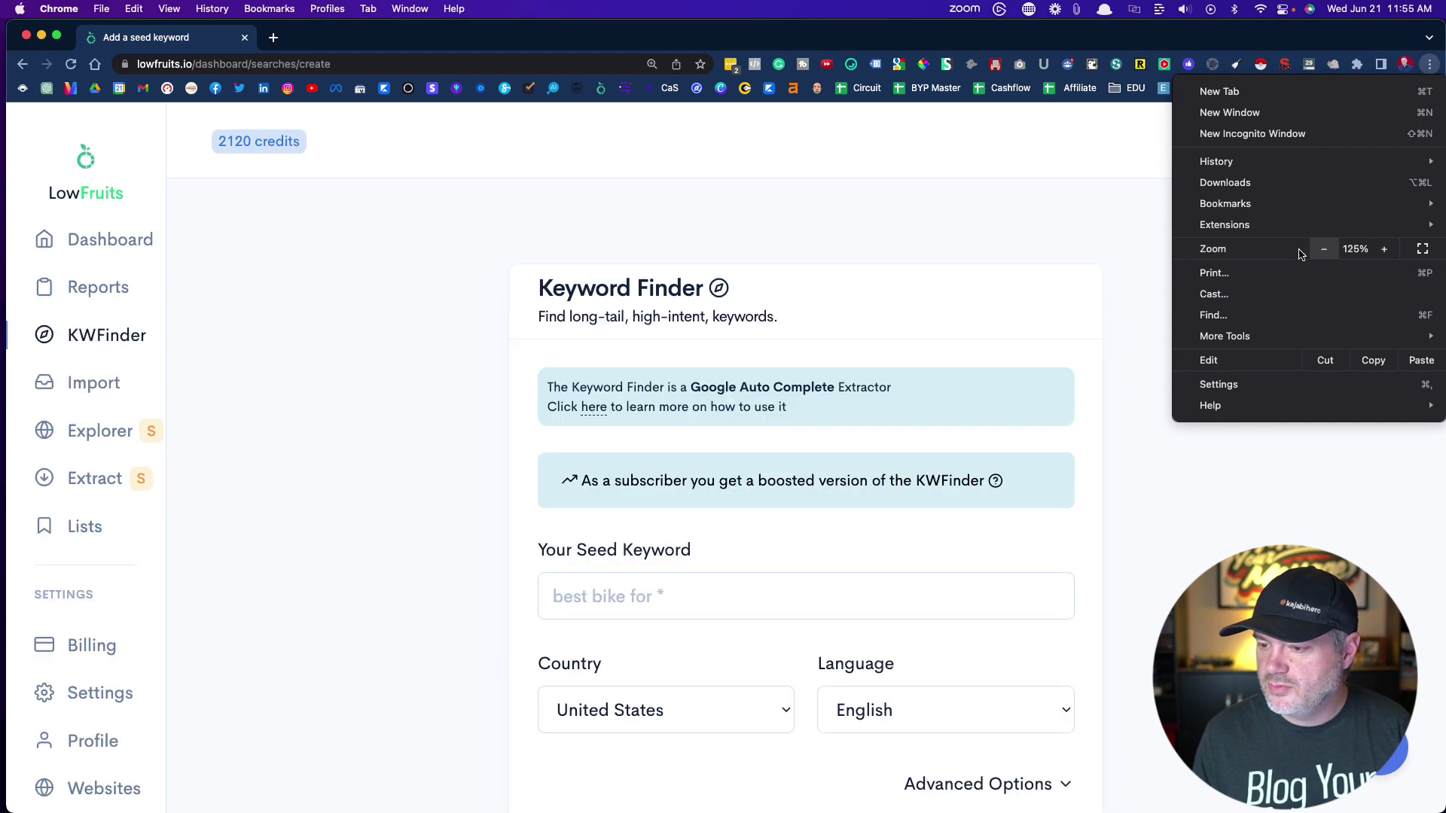
click(427, 390)
scroll(395, 436, down, 3)
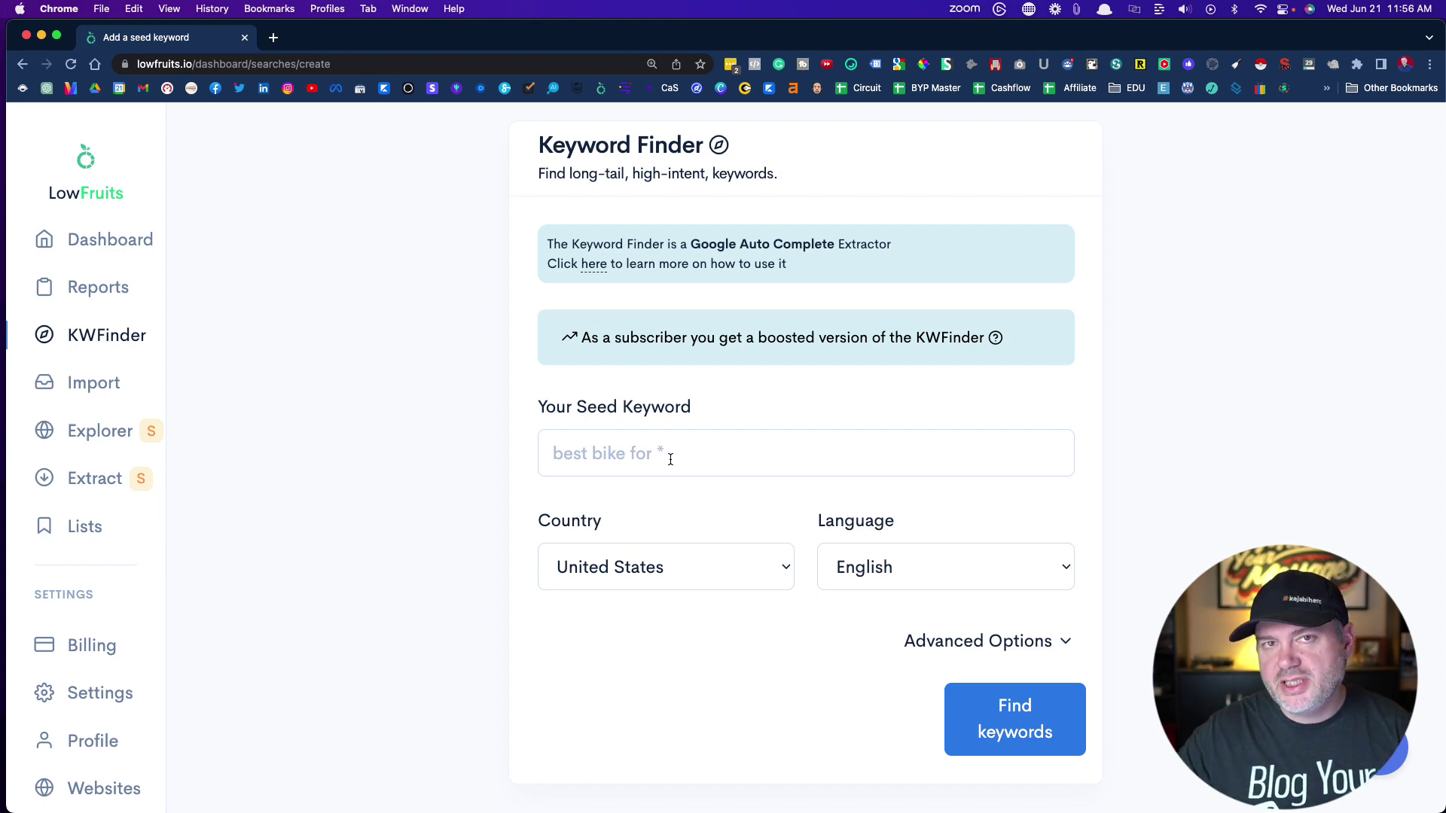
Enter 'sell on ebay' as the seed keyword and expand the advanced options, including Max DA 20.
click(600, 452)
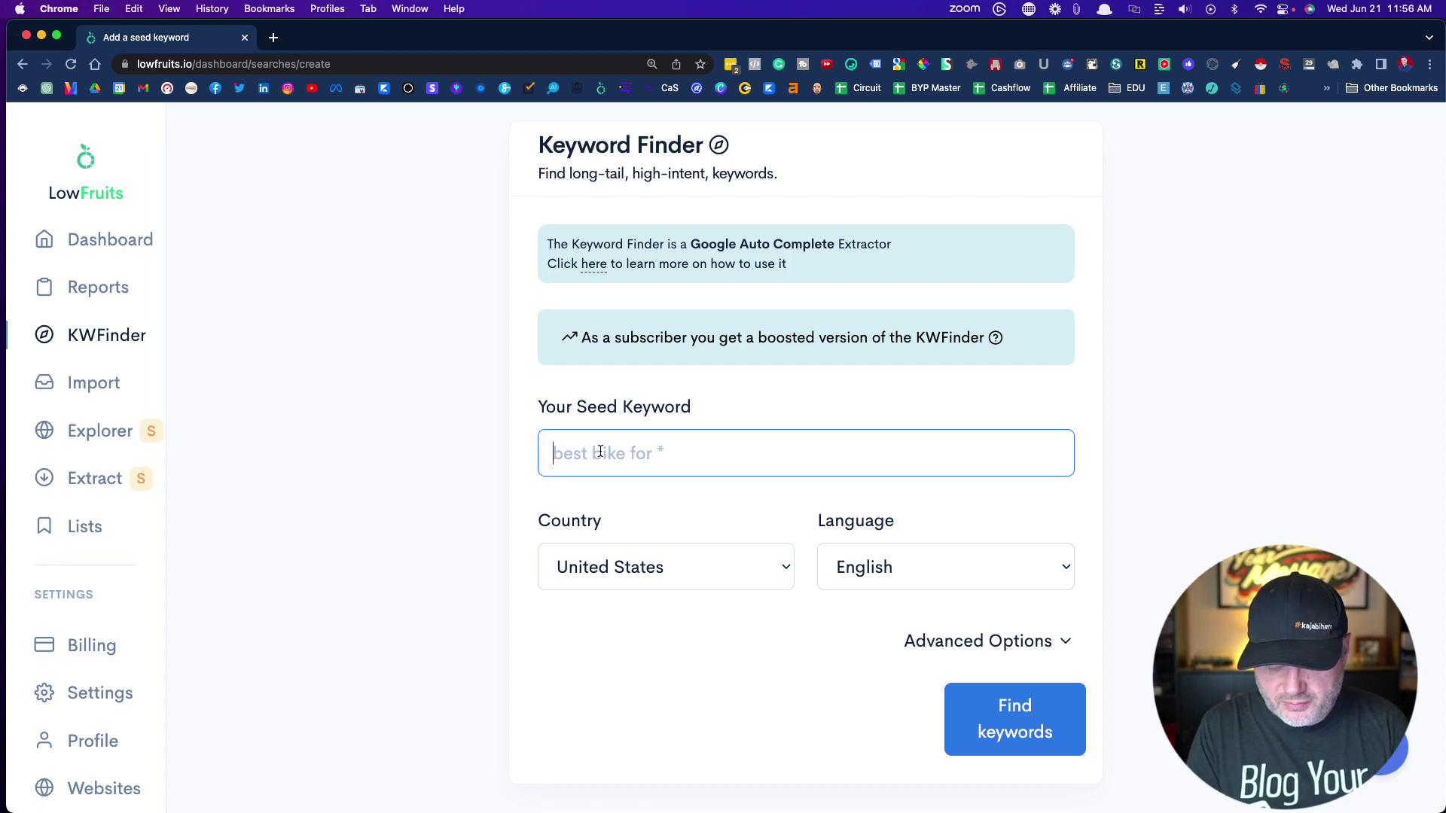
text(sell)
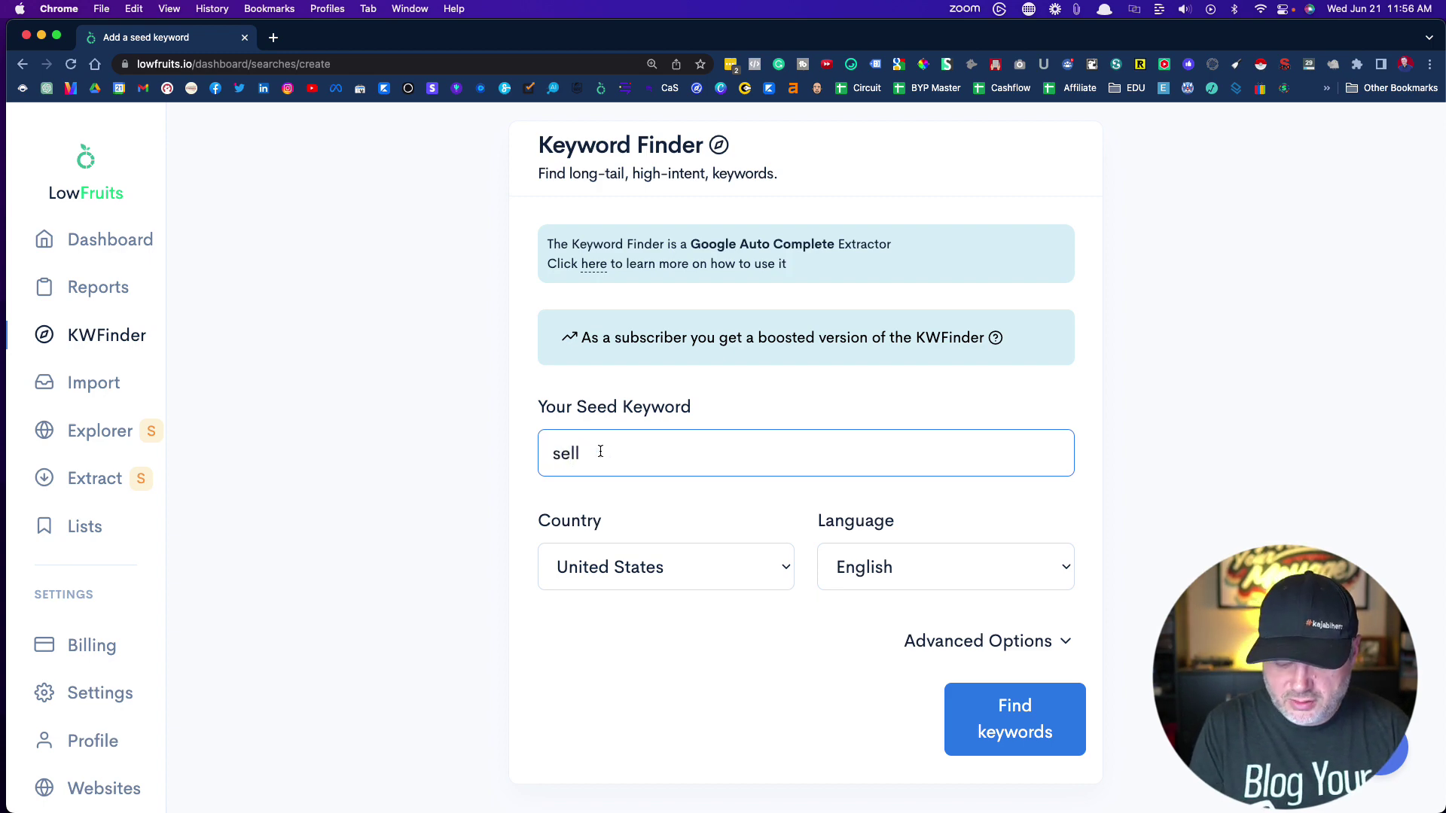
text( on ebay)
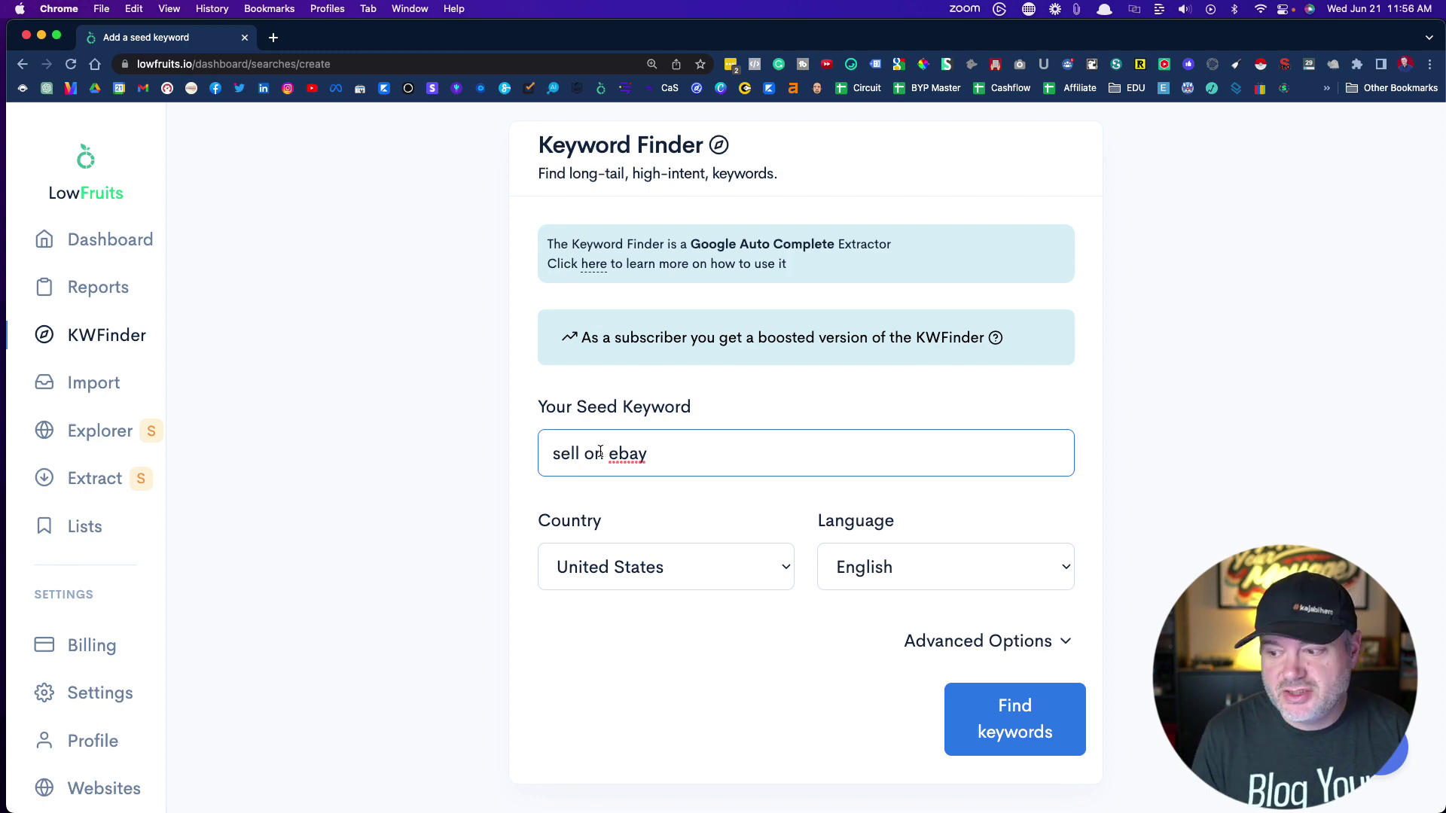
click(931, 642)
scroll(842, 625, down, 7)
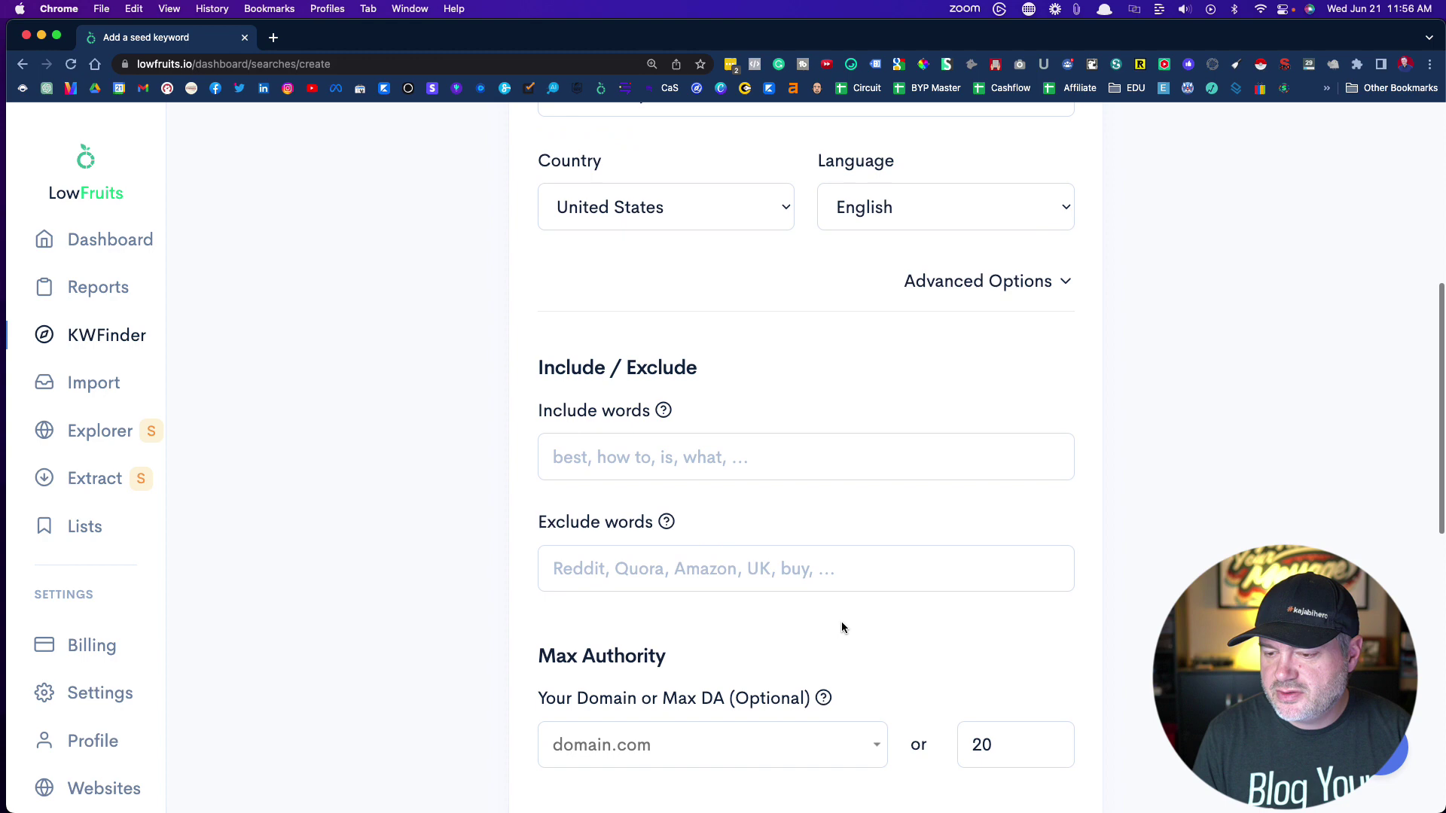
scroll(842, 622, down, 1)
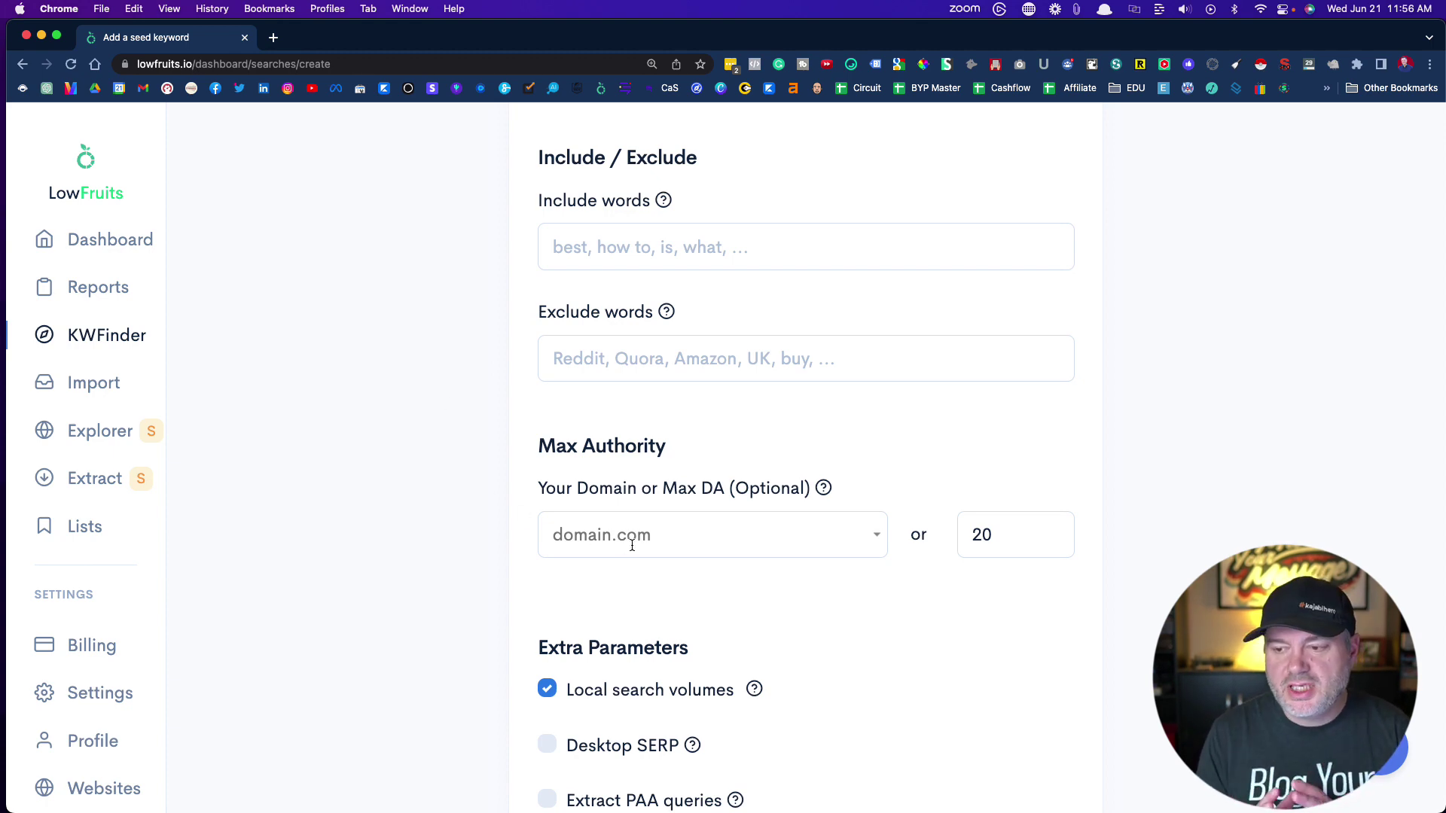
double_click(704, 489)
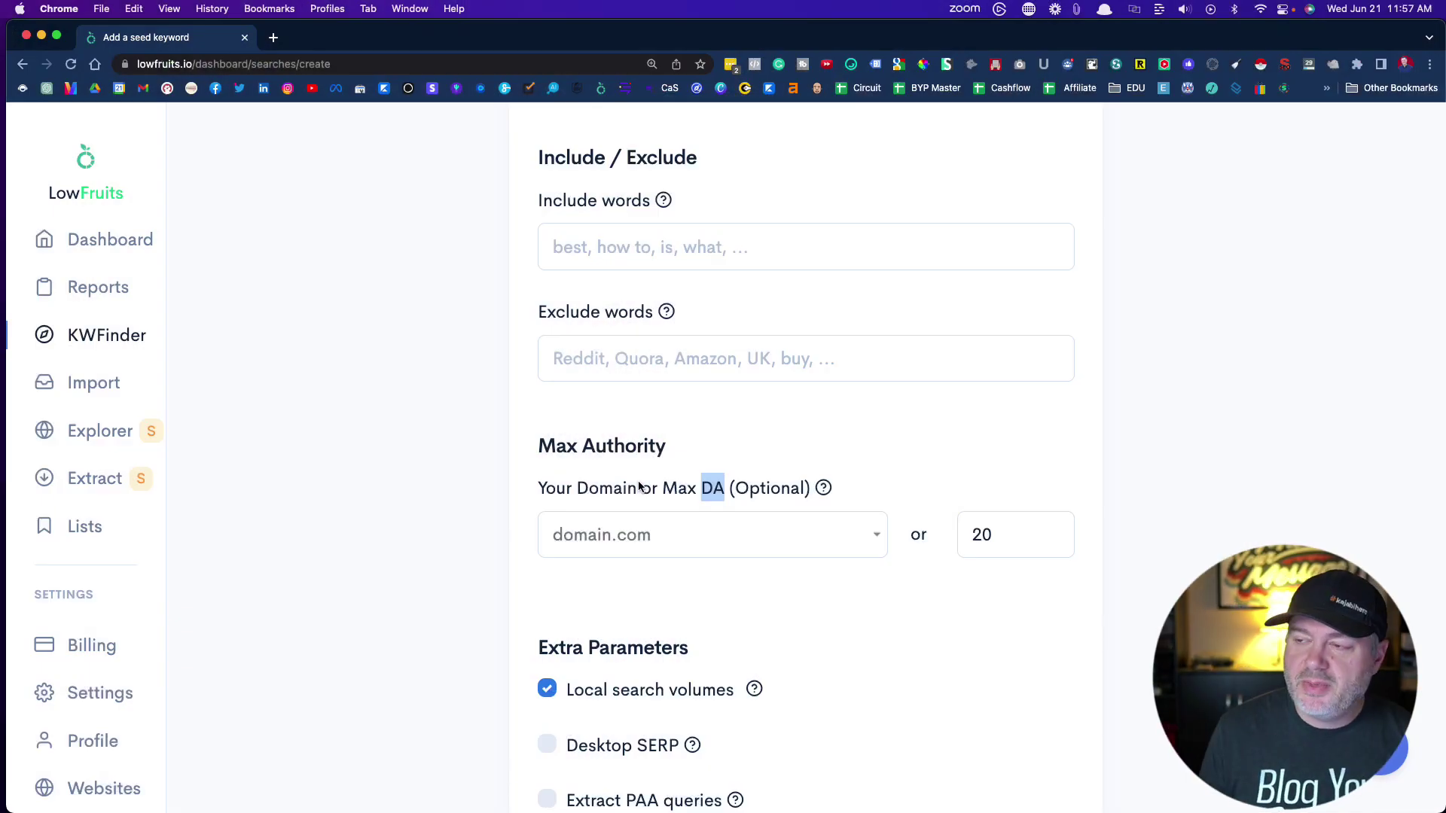
click(596, 542)
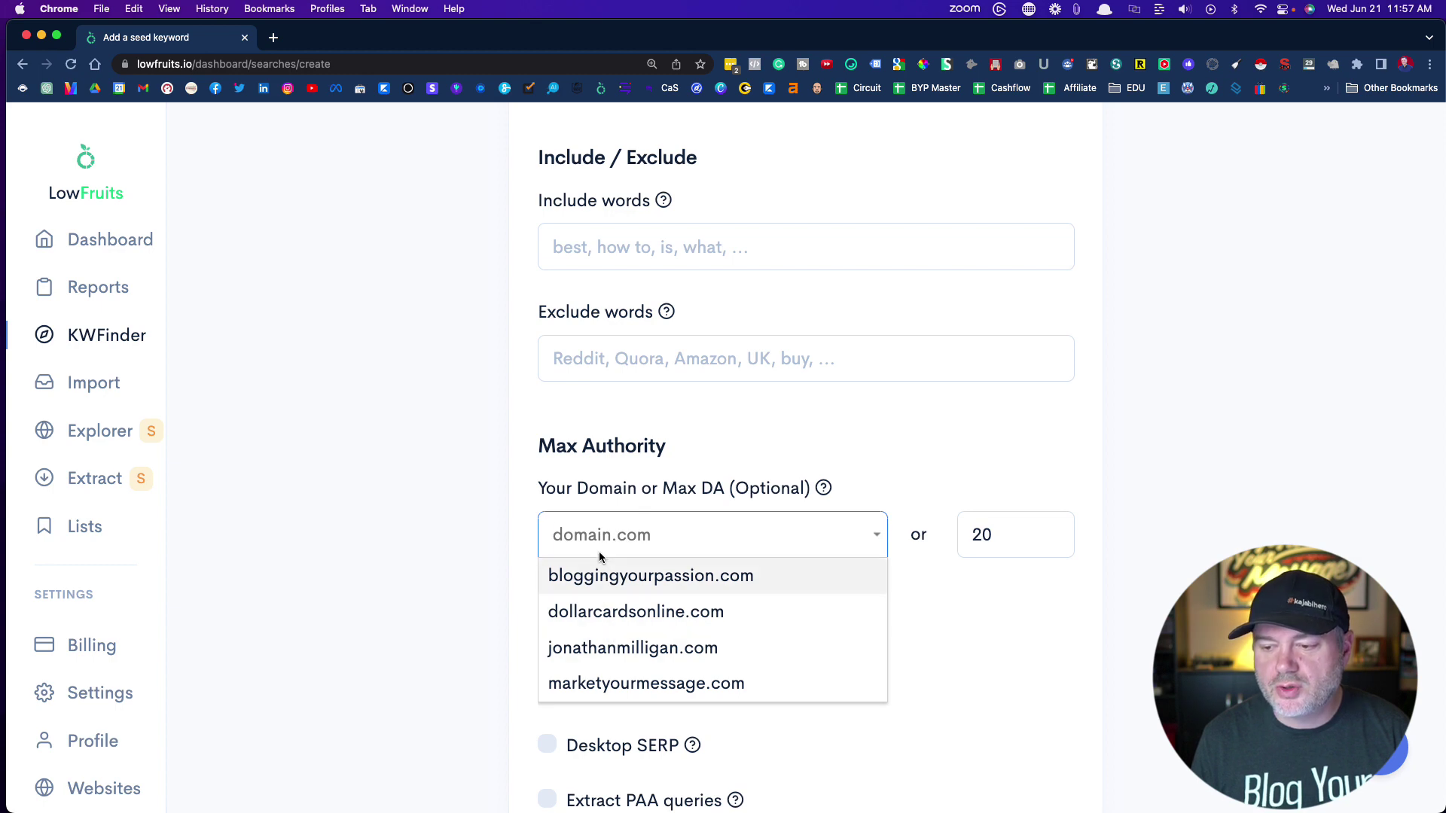
click(467, 539)
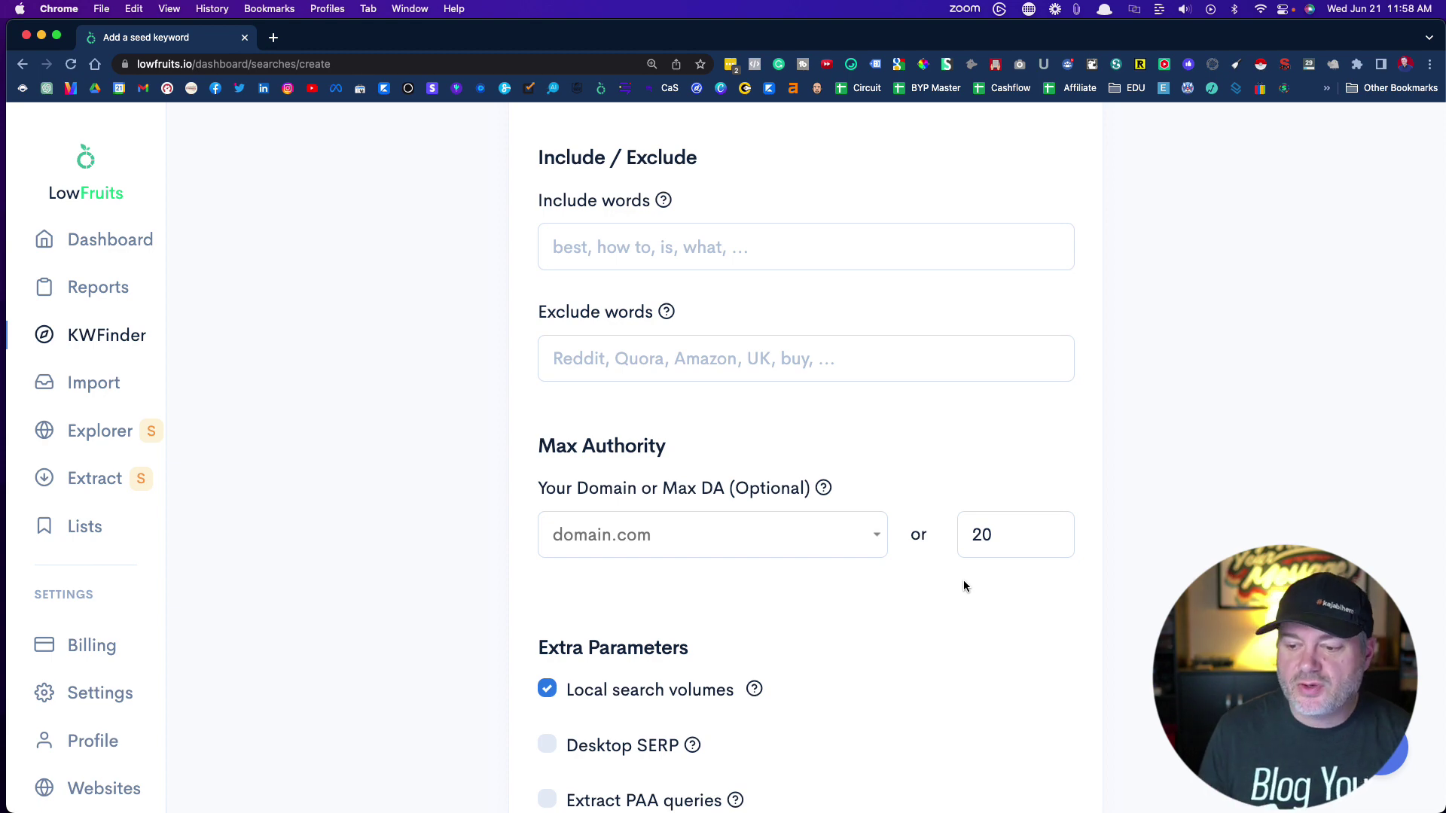
scroll(459, 497, down, 5)
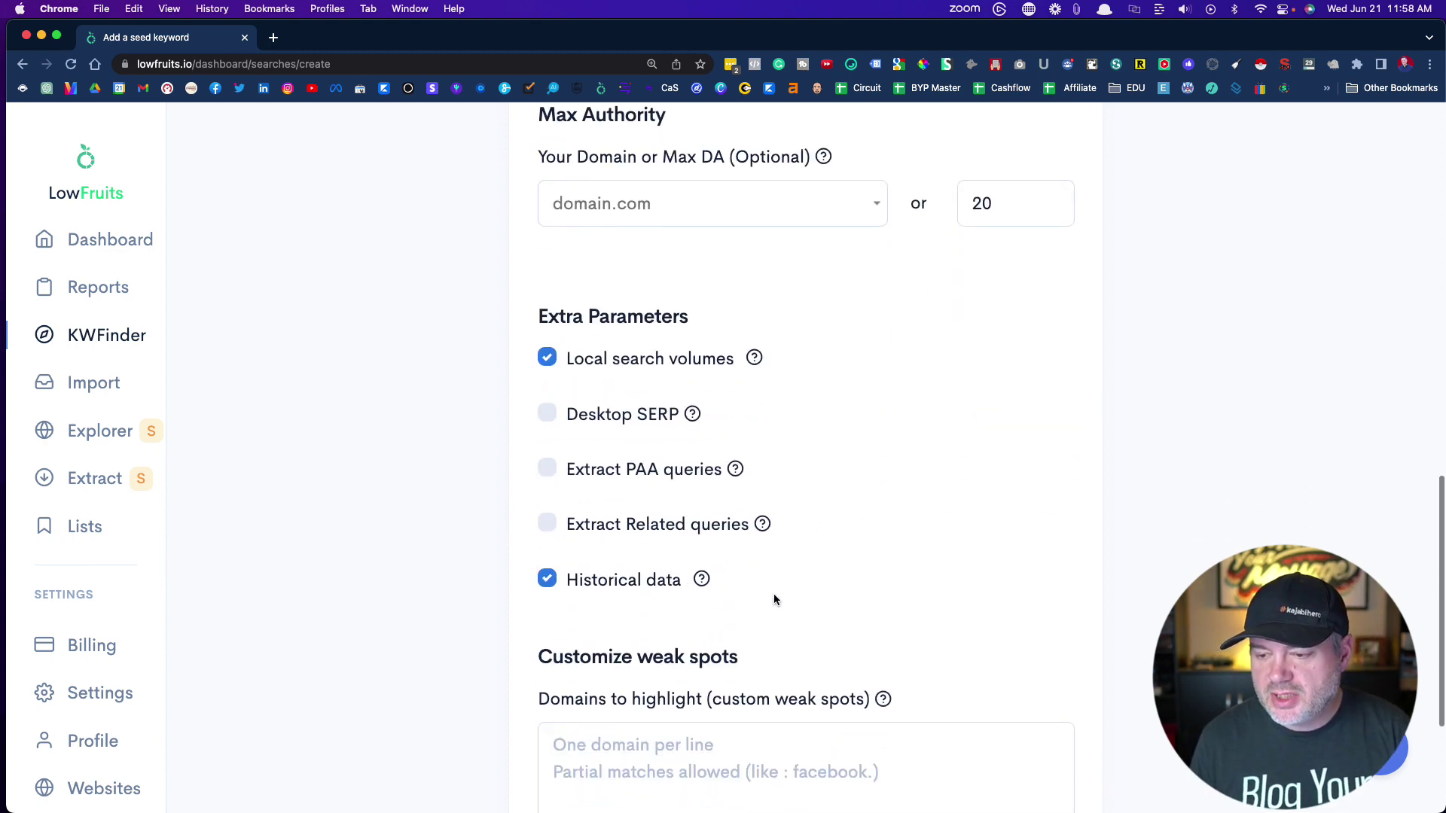
scroll(382, 490, down, 4)
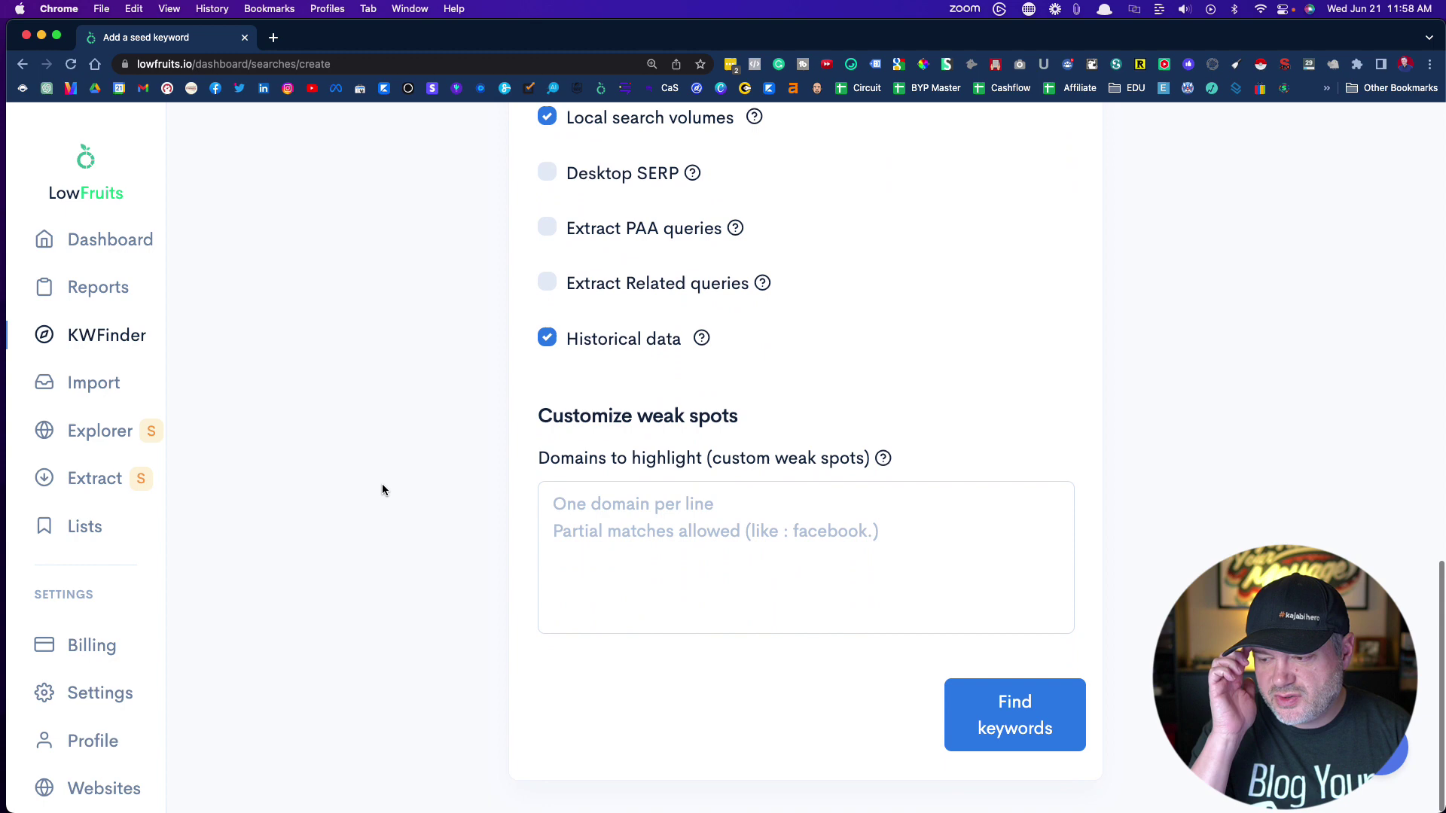
Run the keyword search for 'sell on ebay'.
click(994, 728)
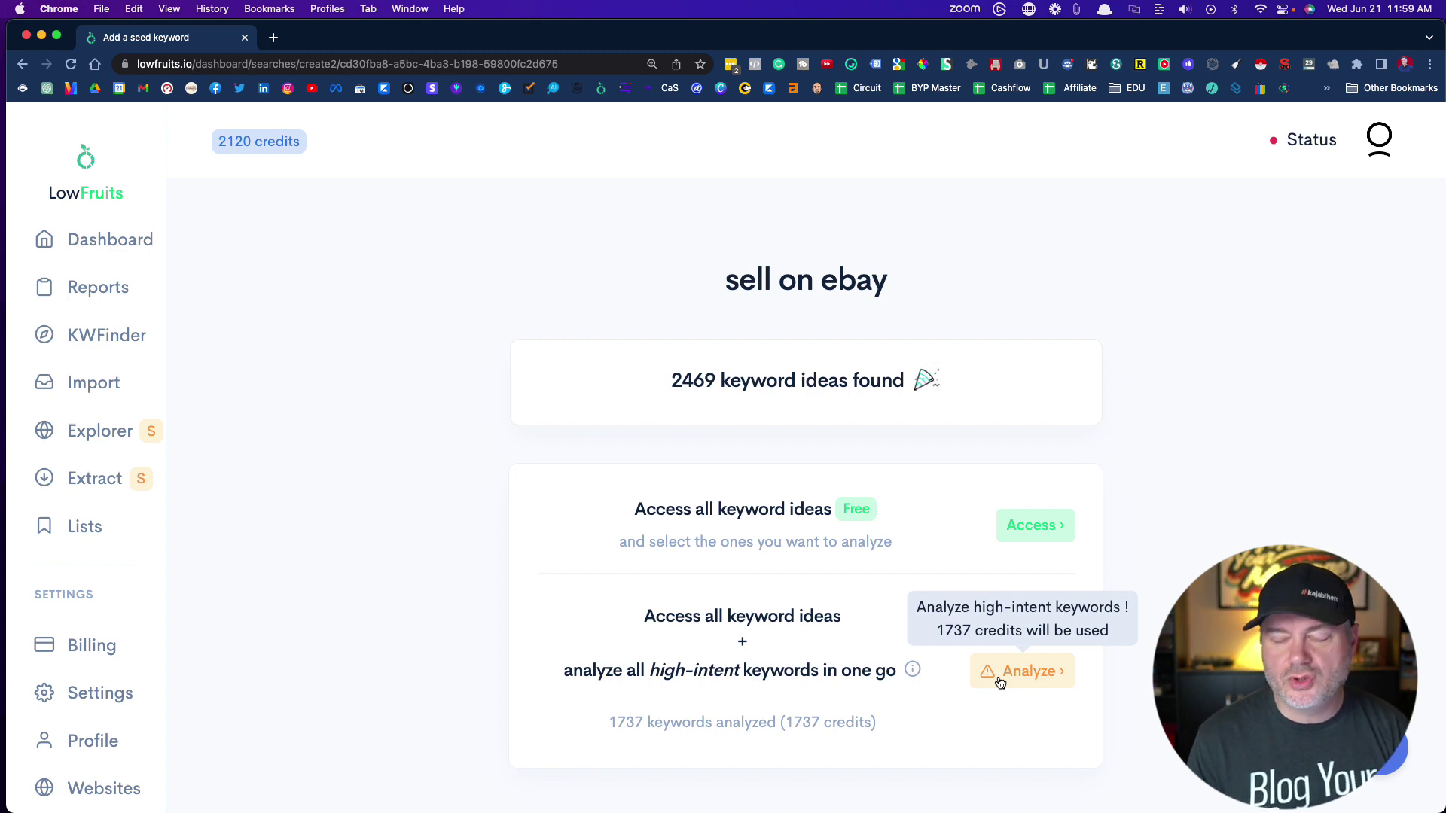
Open the full list of 2469 keyword ideas.
click(1030, 525)
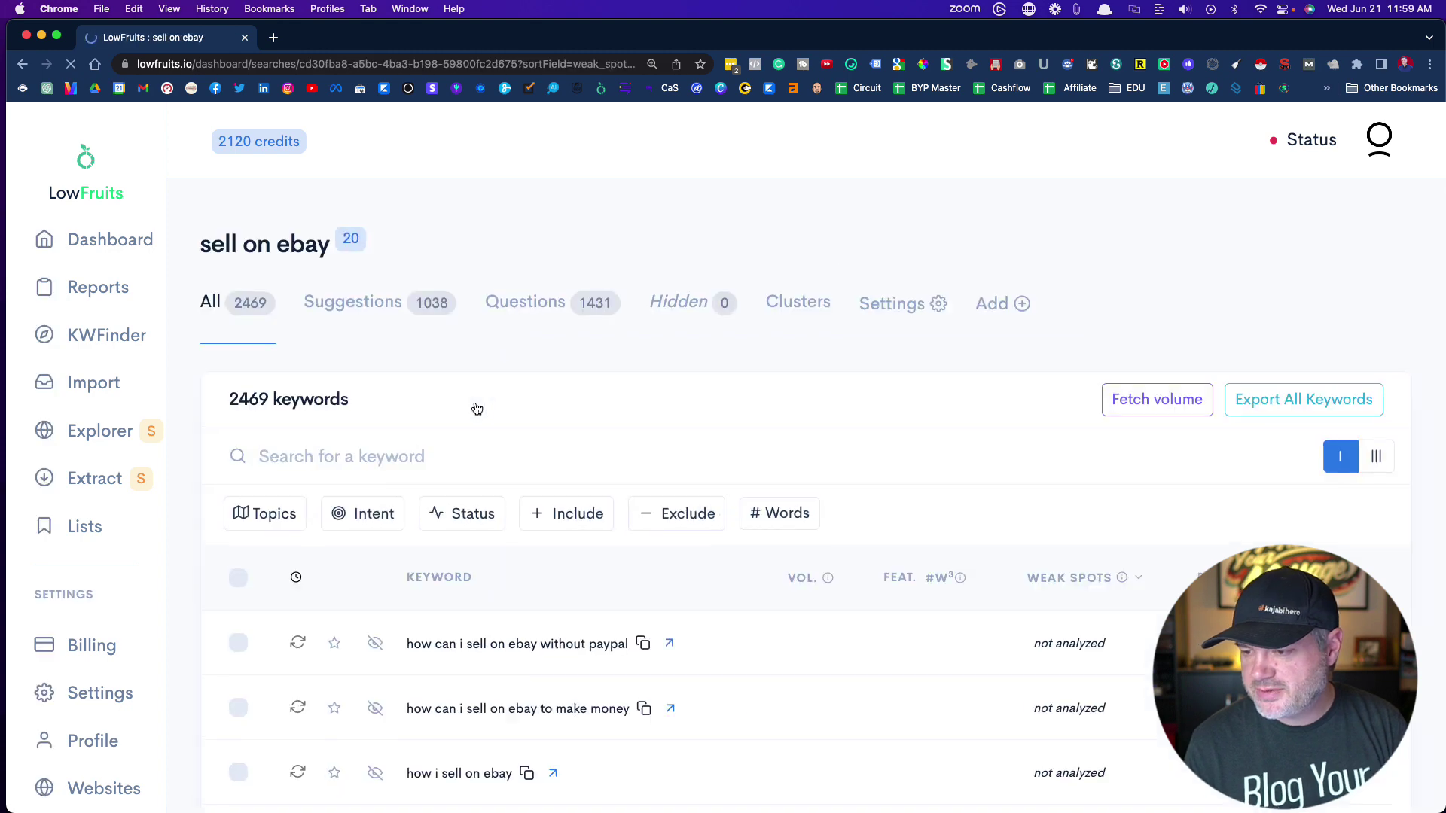
scroll(726, 364, down, 1)
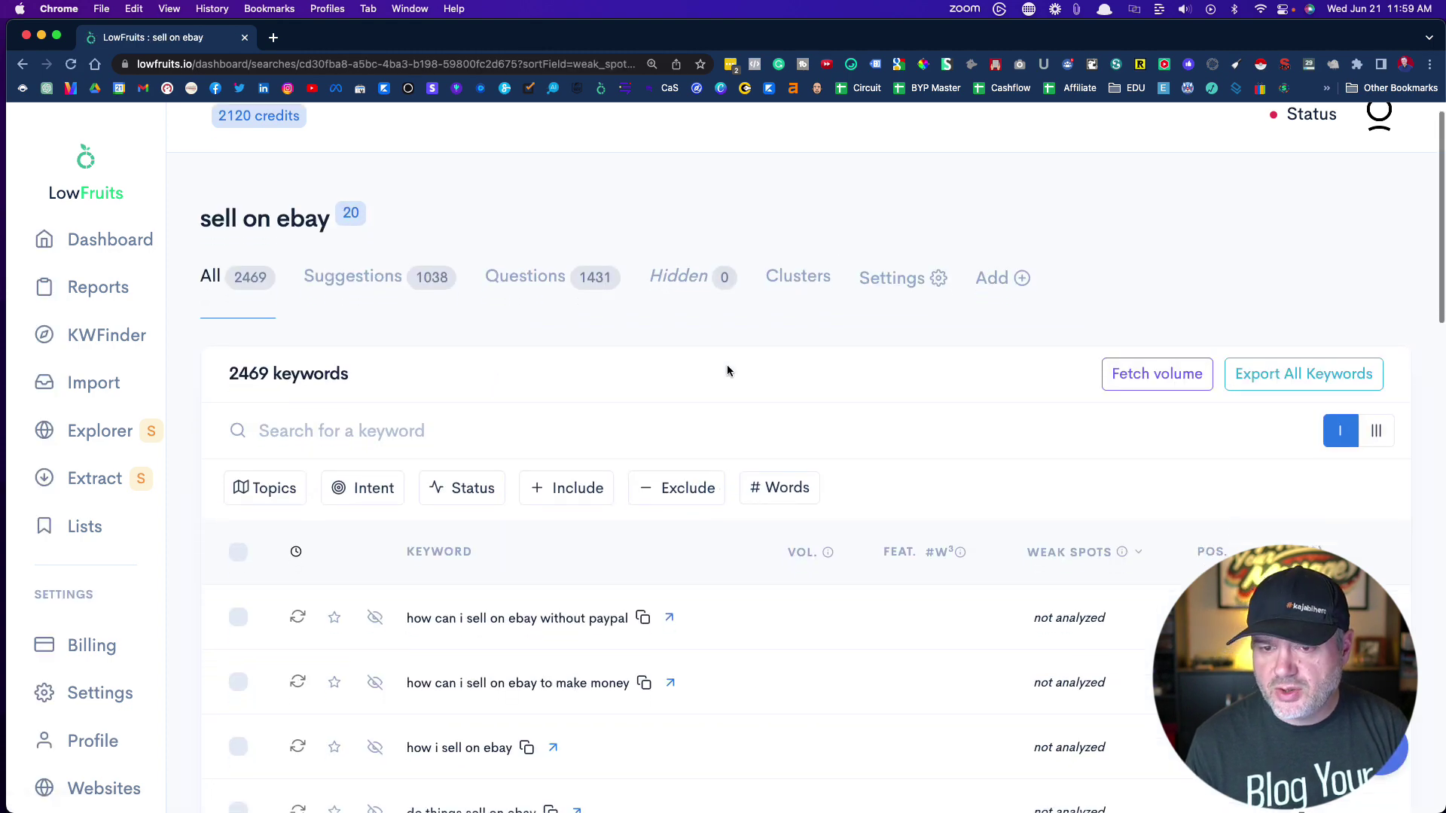
scroll(658, 353, down, 5)
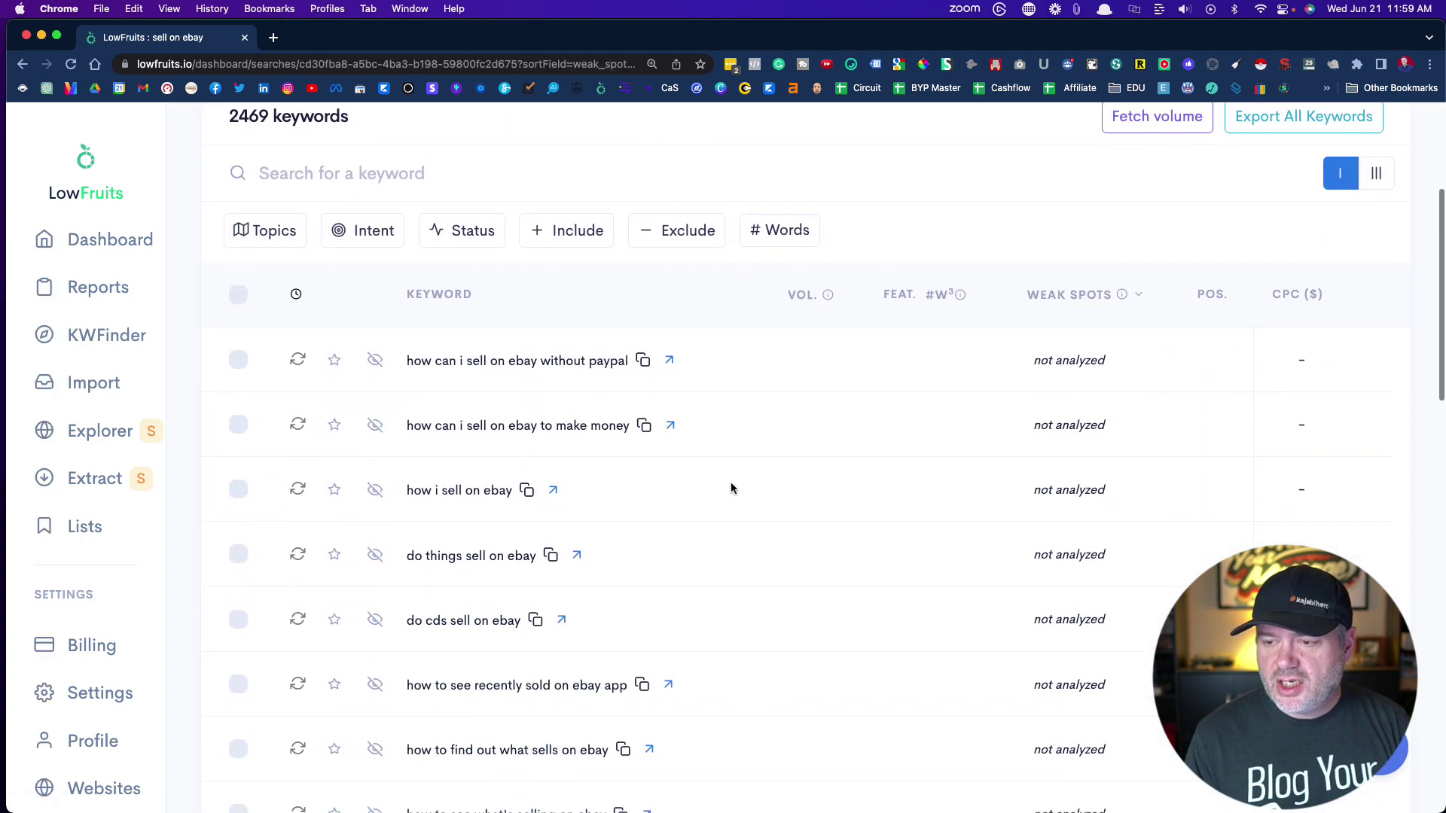
scroll(731, 488, up, 5)
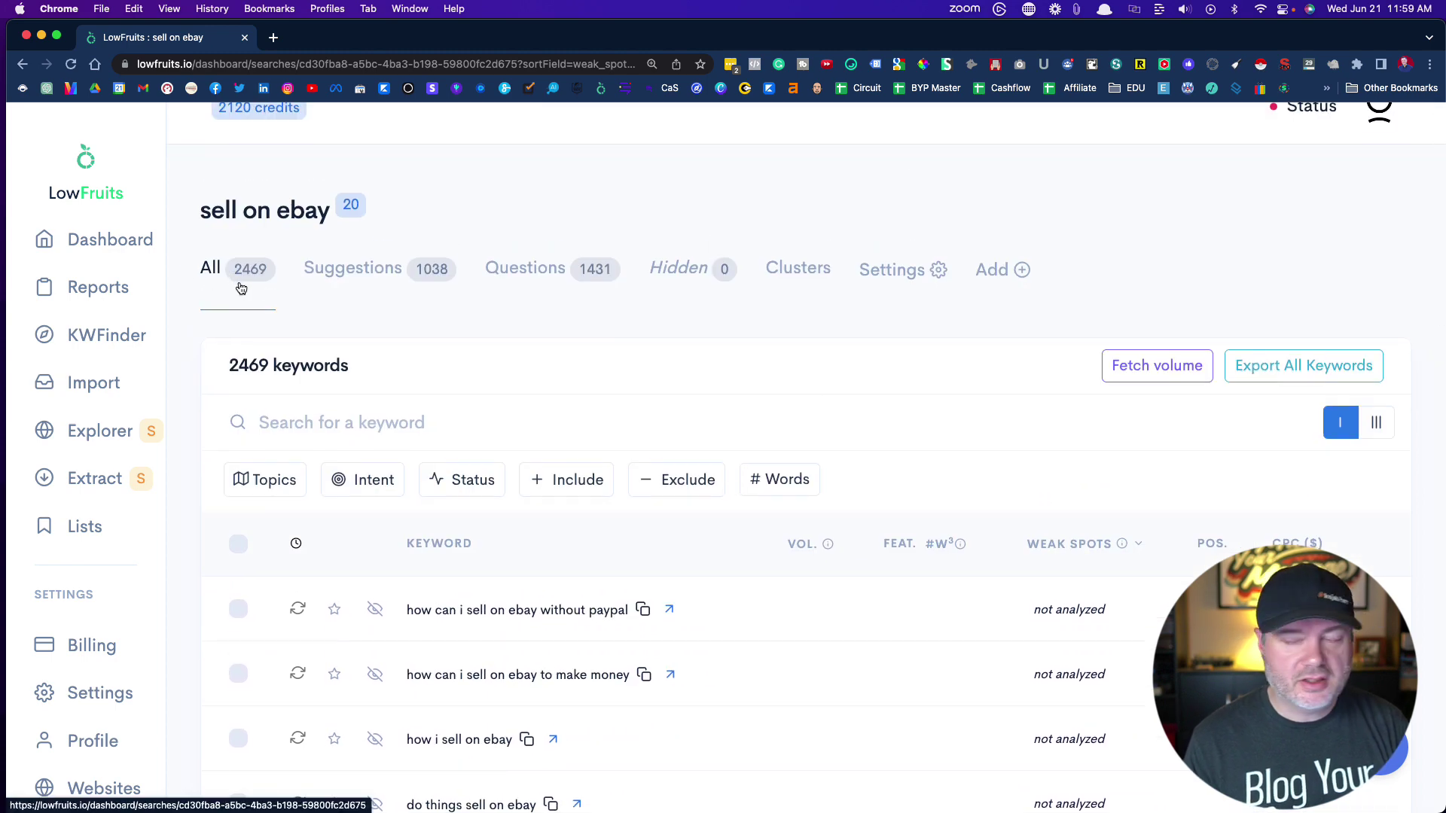
Set the browser zoom to 150% for the keyword report.
click(1430, 64)
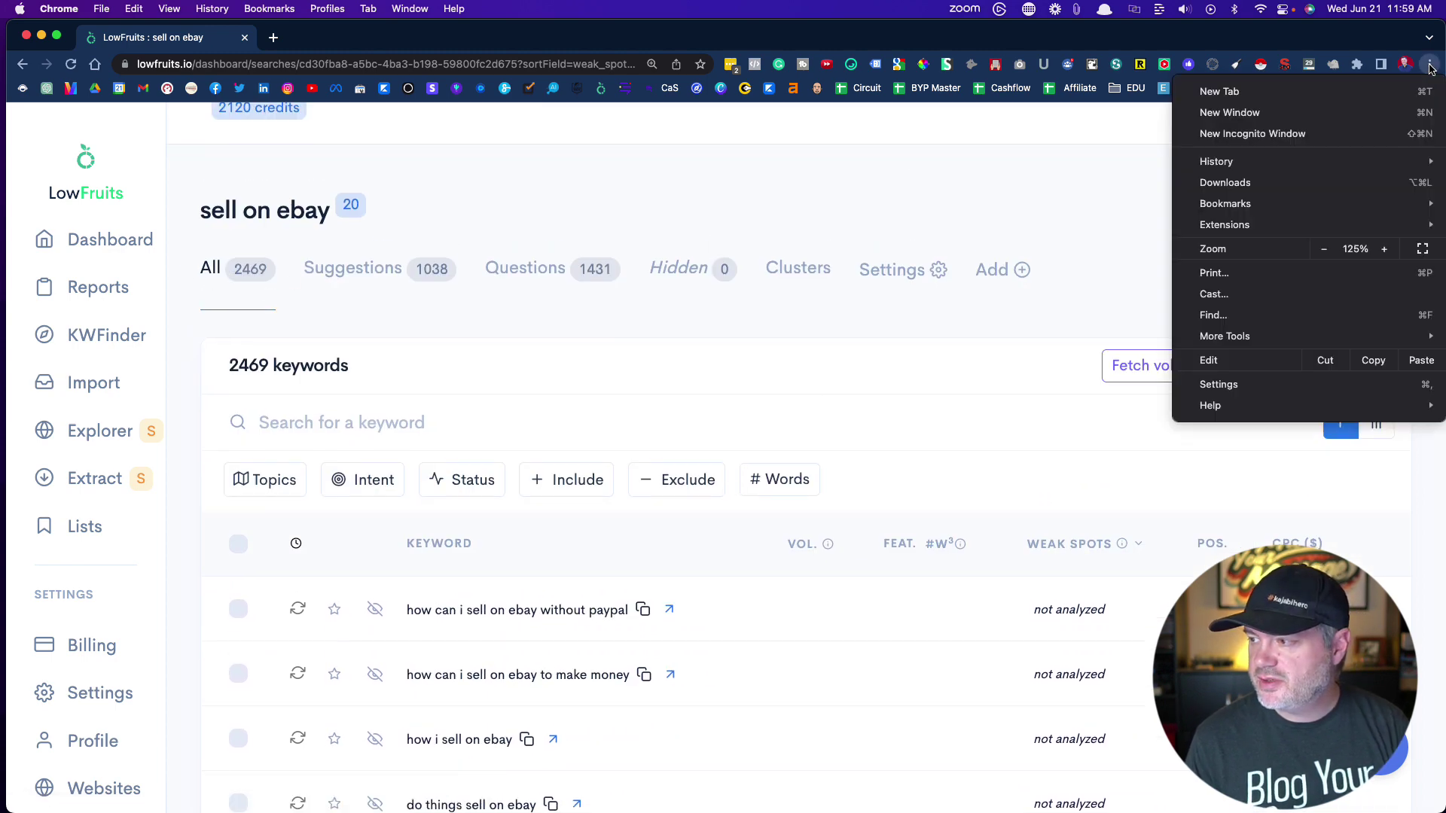
click(1384, 249)
click(1384, 248)
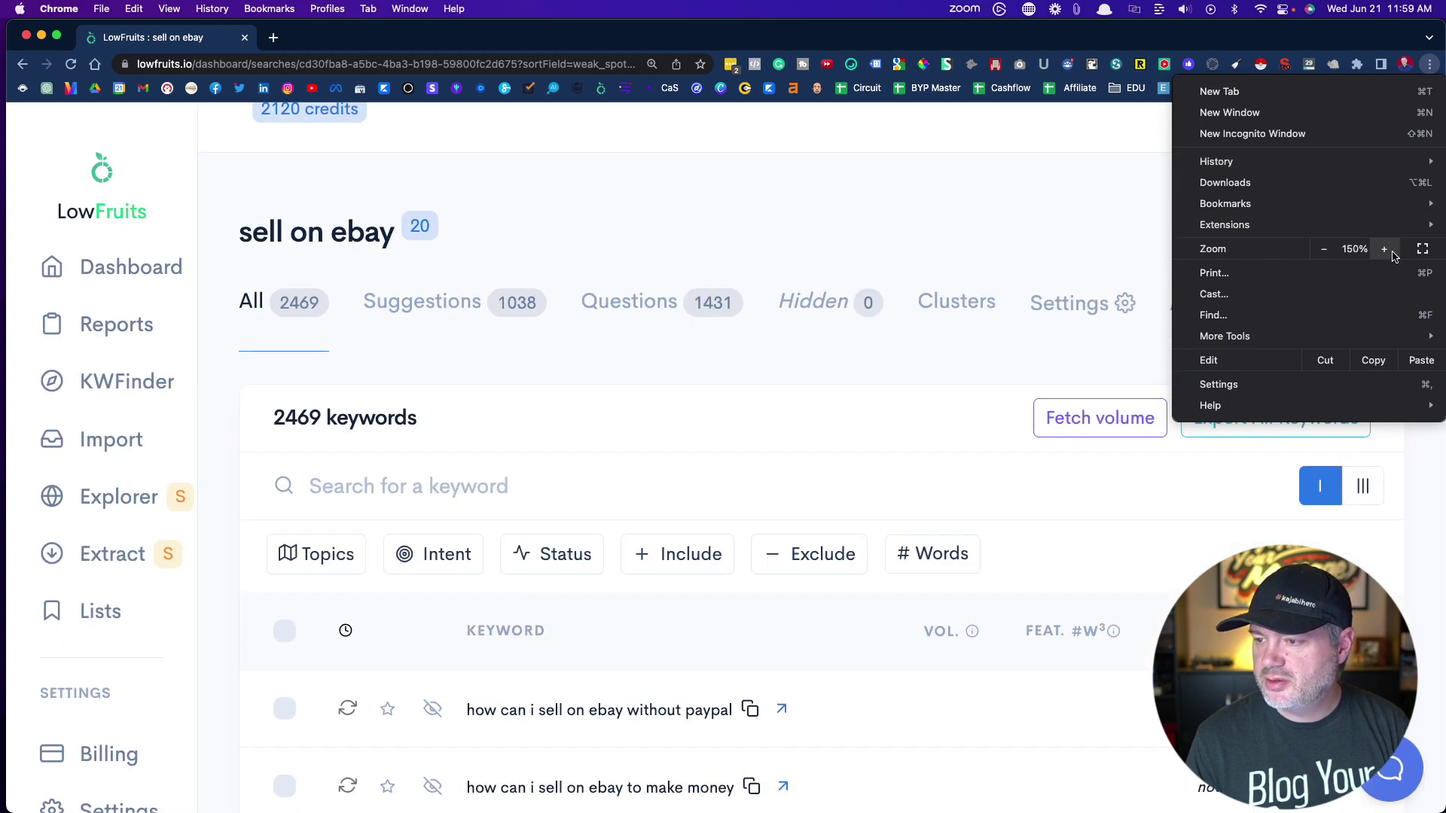
click(1323, 249)
click(624, 210)
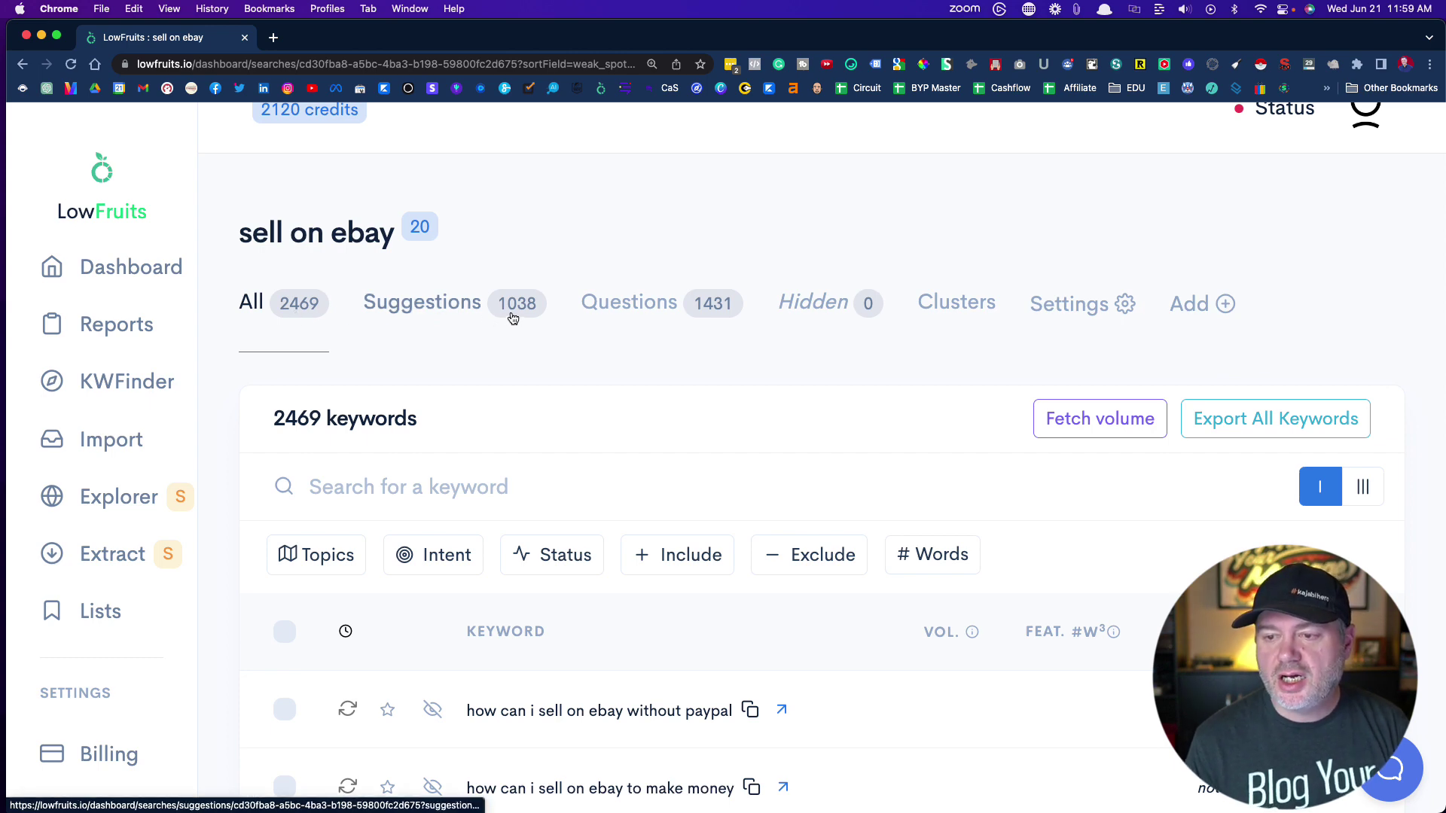
Review the 1038 suggestion keywords.
click(430, 304)
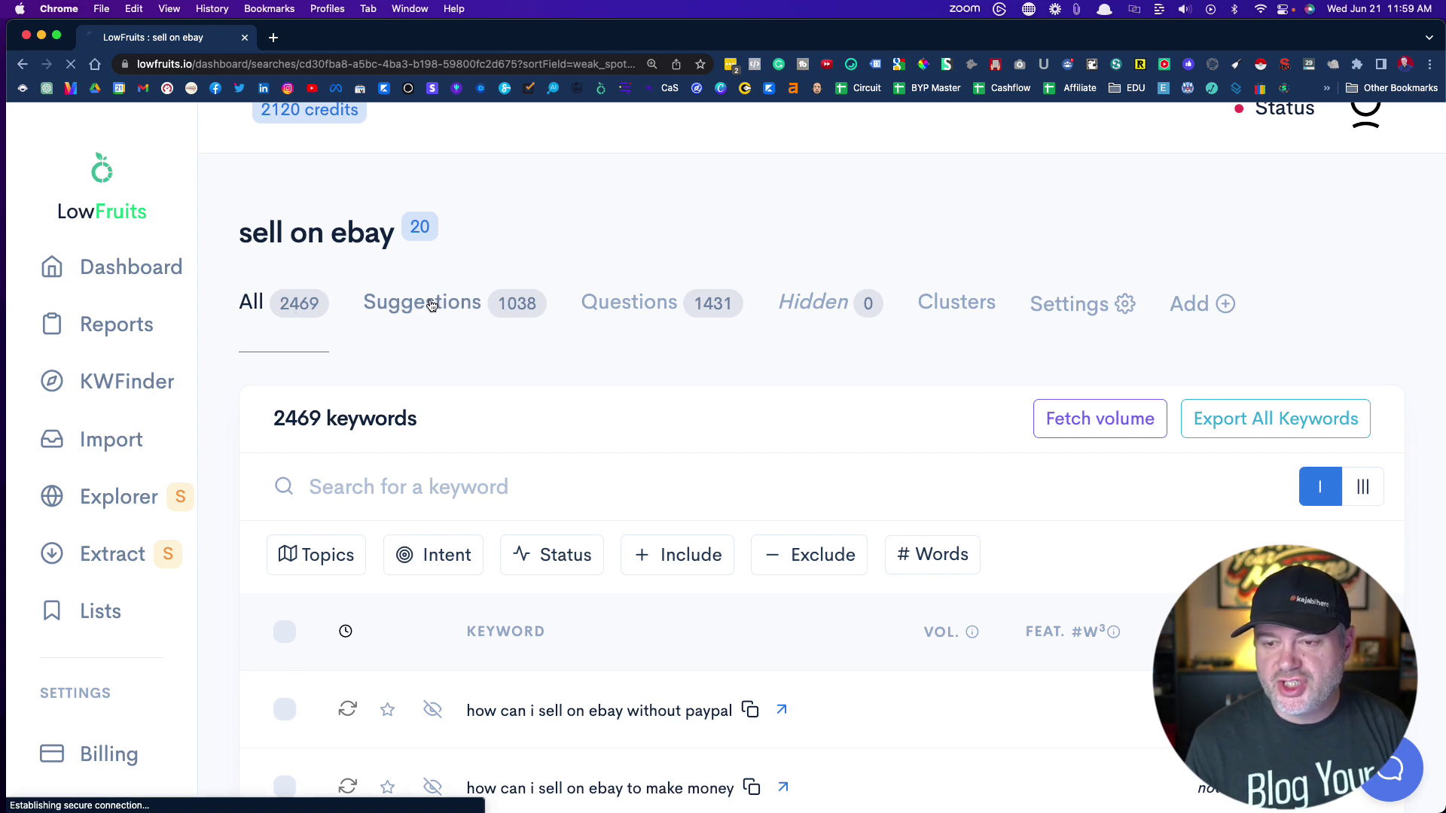
scroll(511, 373, down, 5)
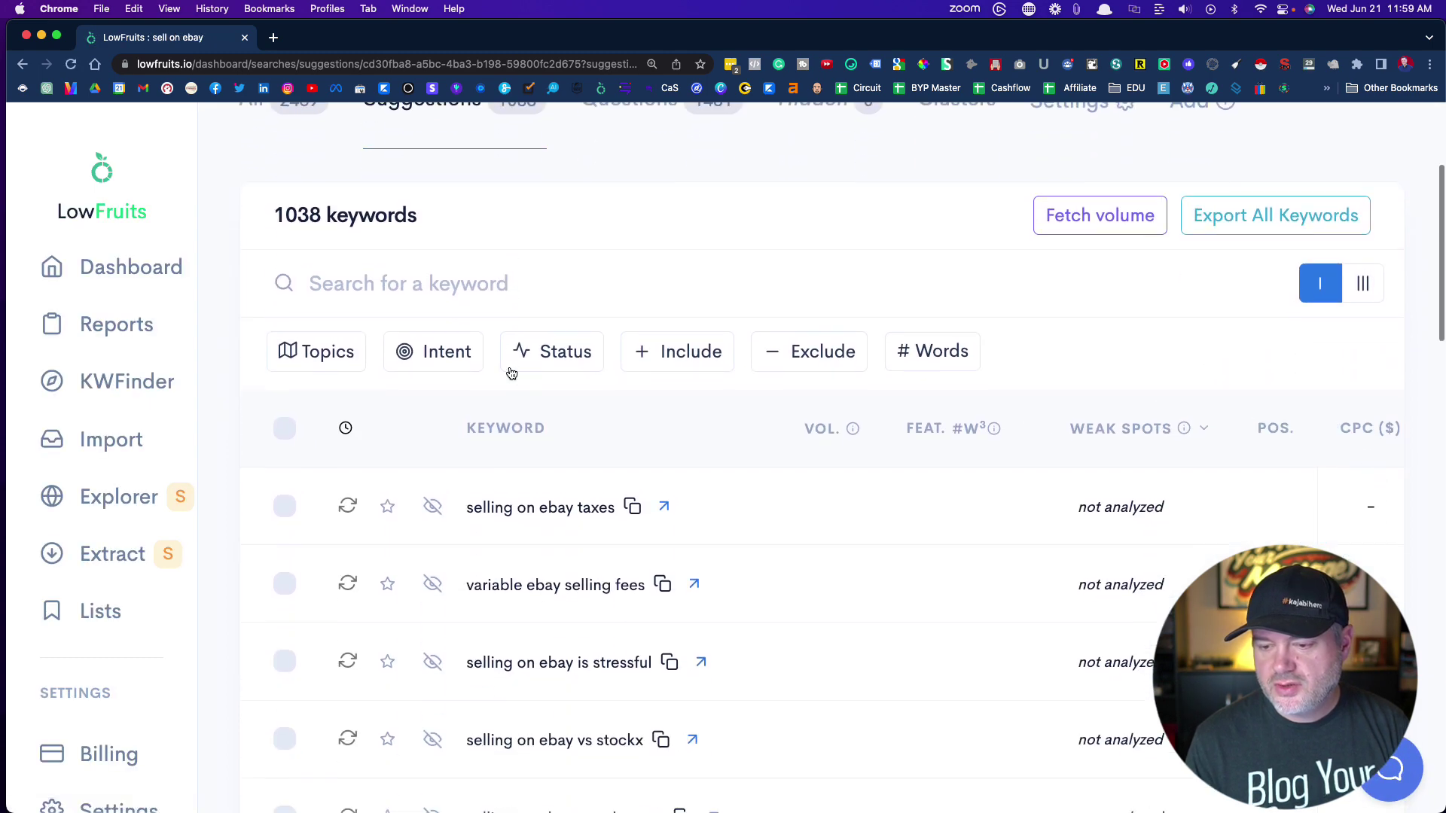
scroll(511, 374, down, 1)
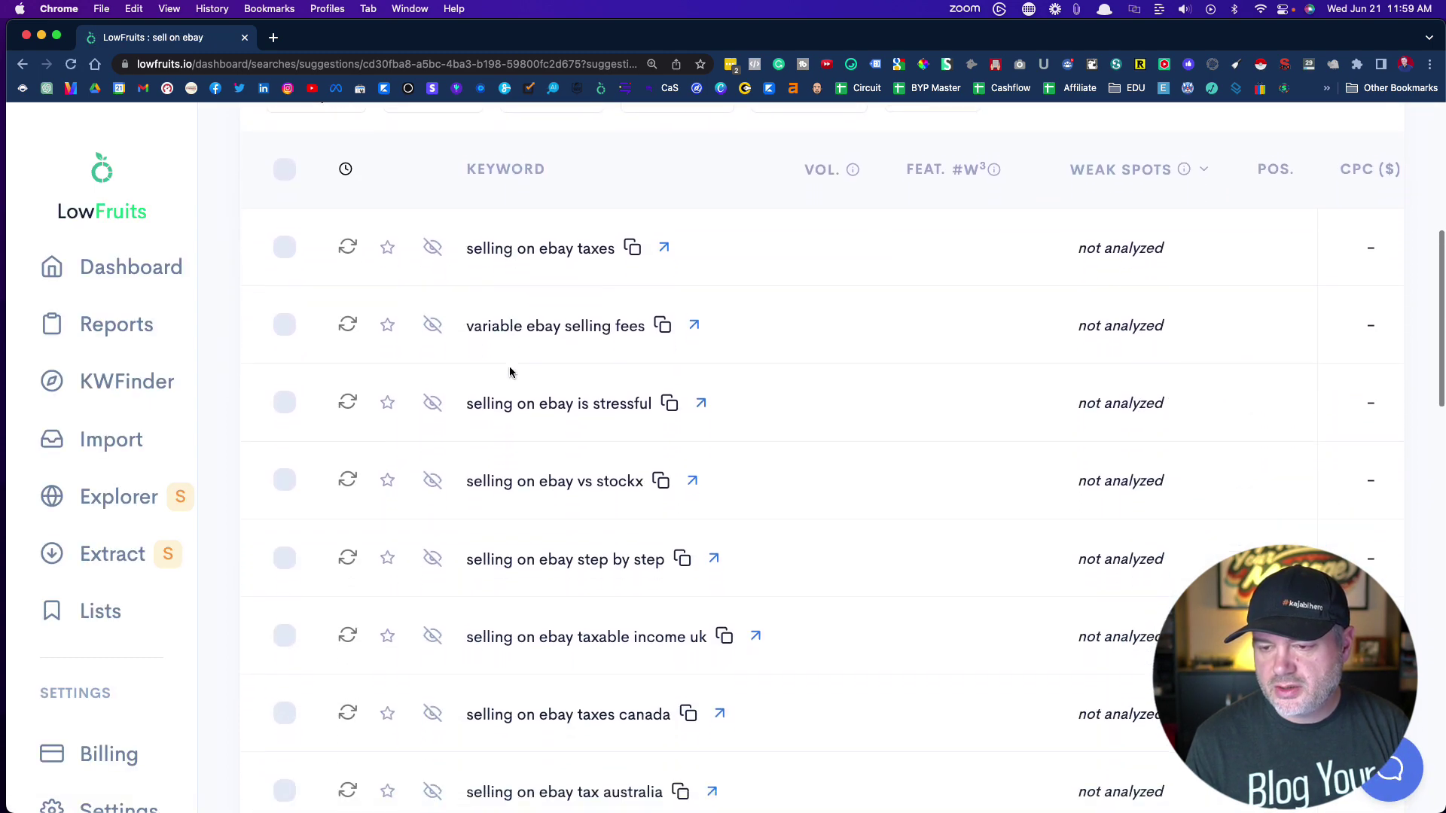
scroll(502, 423, down, 2)
scroll(502, 423, up, 7)
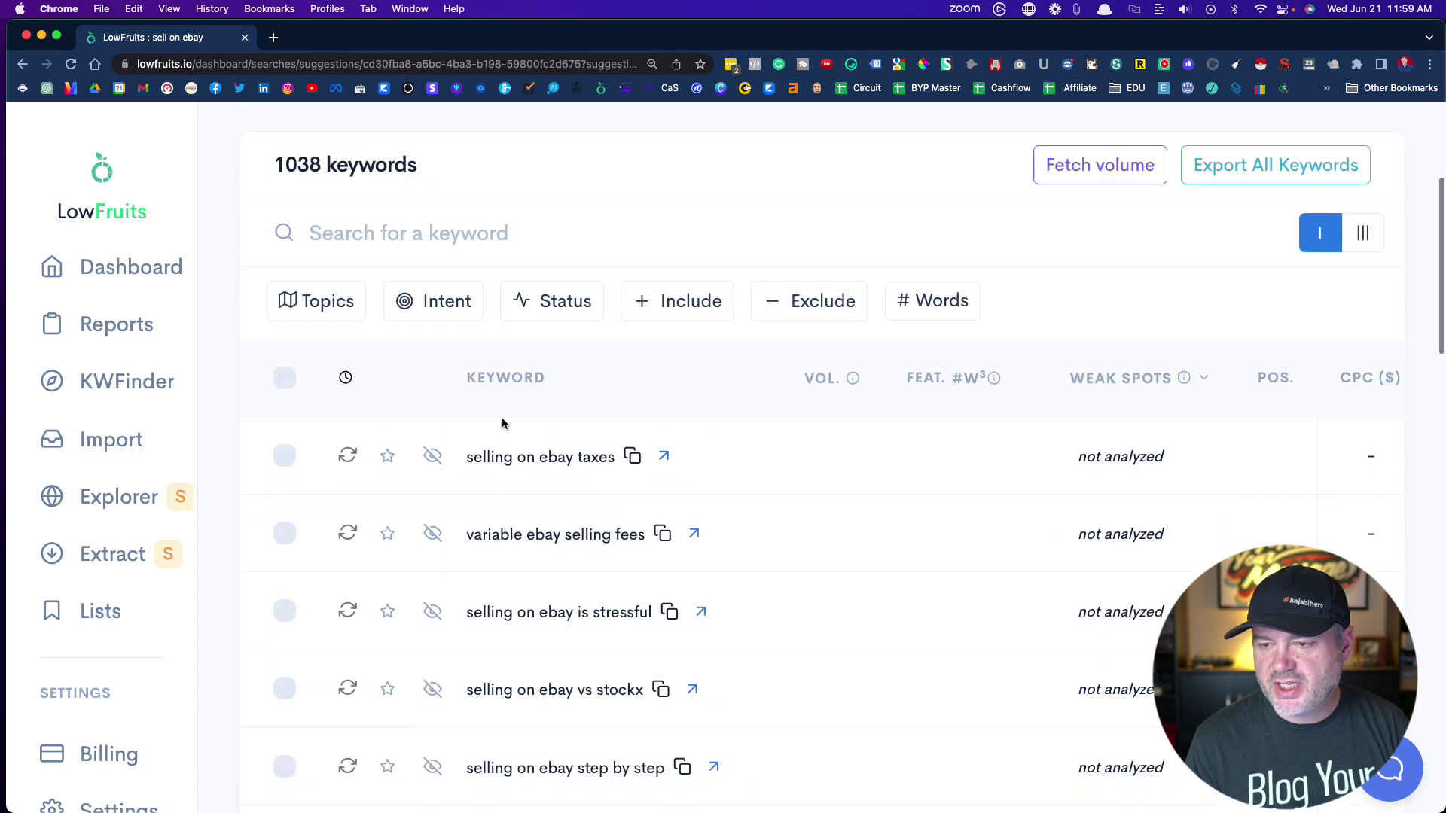
Review the 1431 question keywords.
click(633, 217)
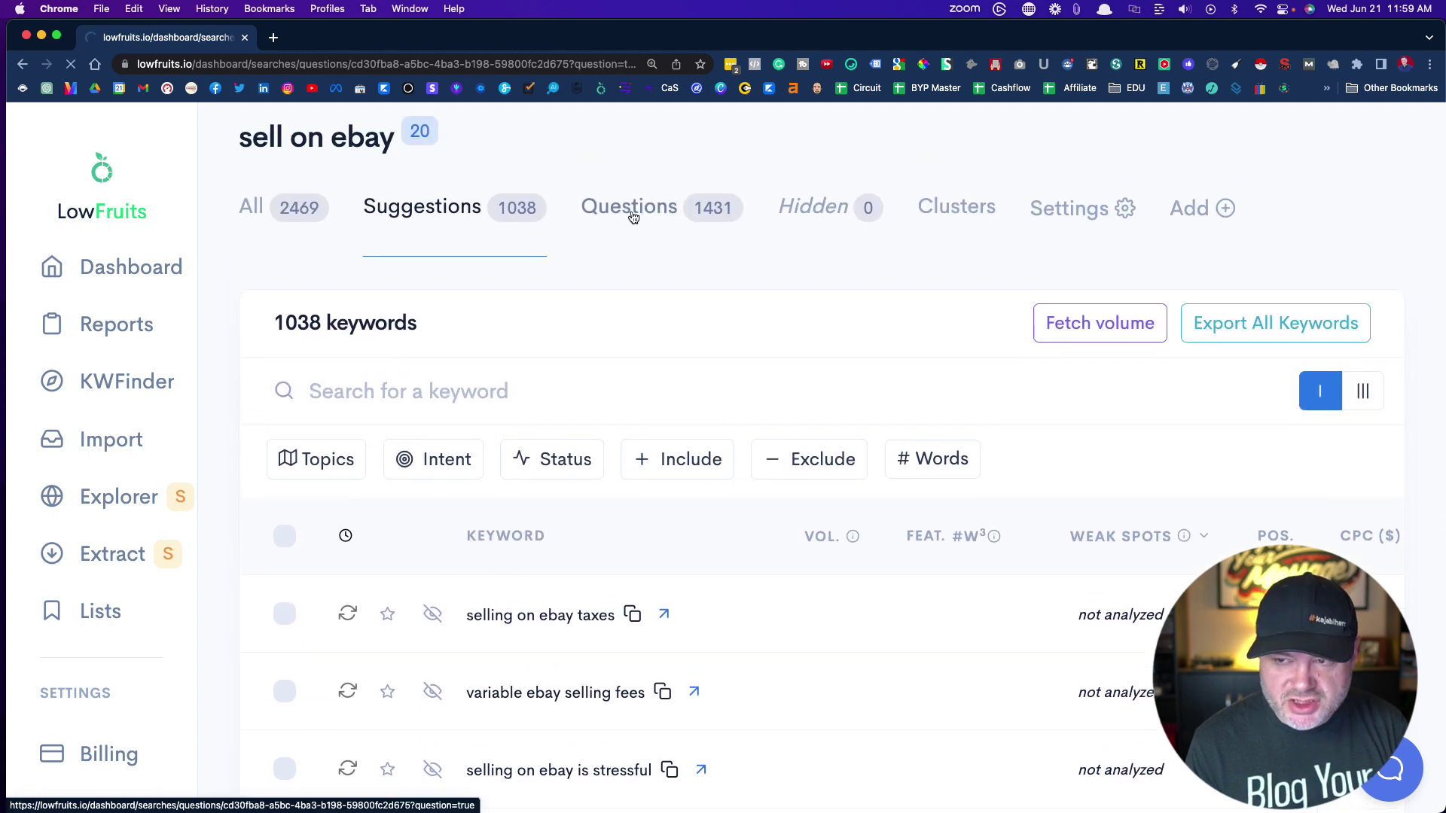
scroll(651, 264, down, 2)
scroll(652, 267, down, 5)
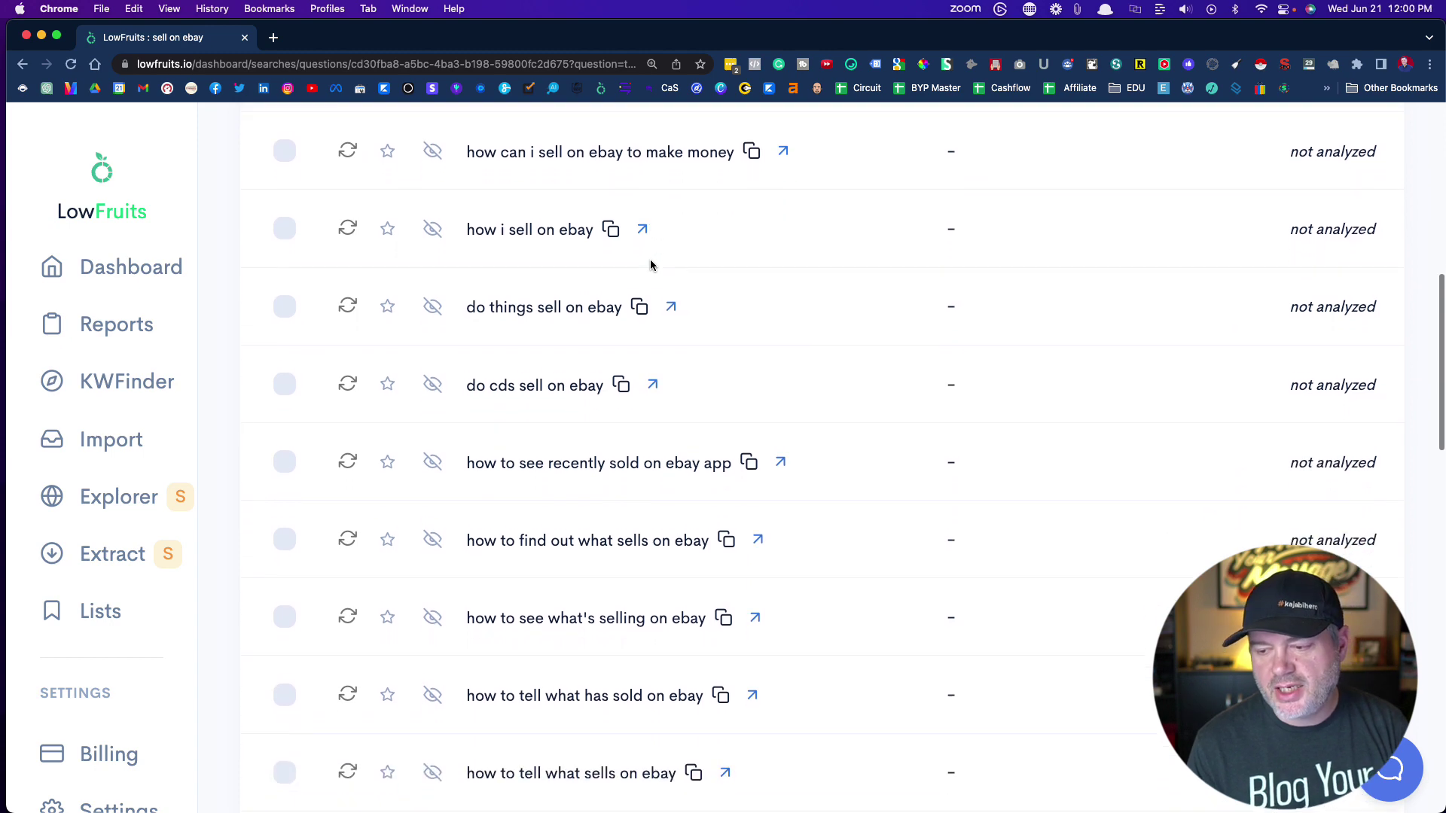
scroll(652, 265, up, 7)
scroll(652, 265, up, 1)
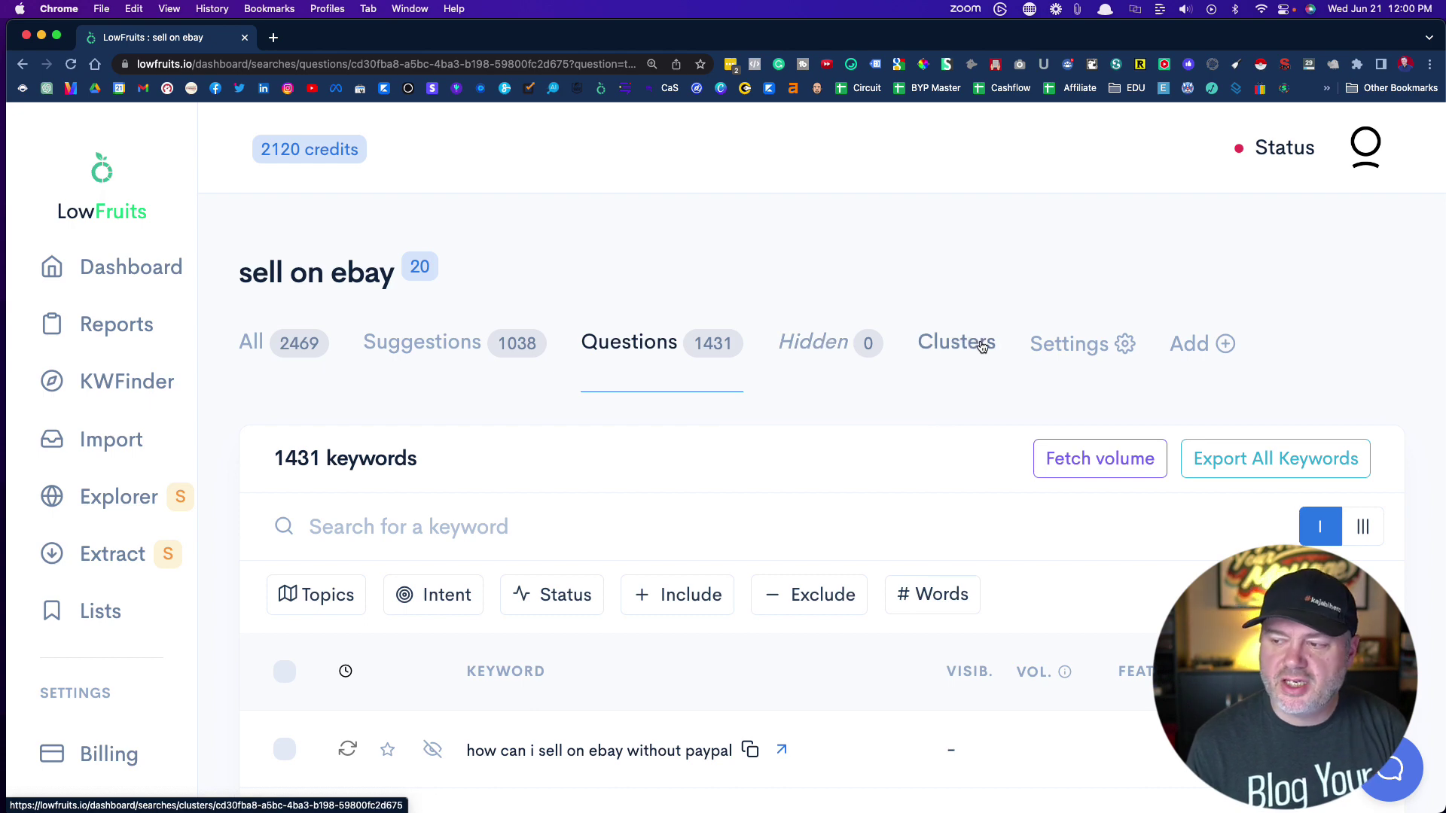
Return to all 2469 keywords and fetch their search volumes.
click(251, 345)
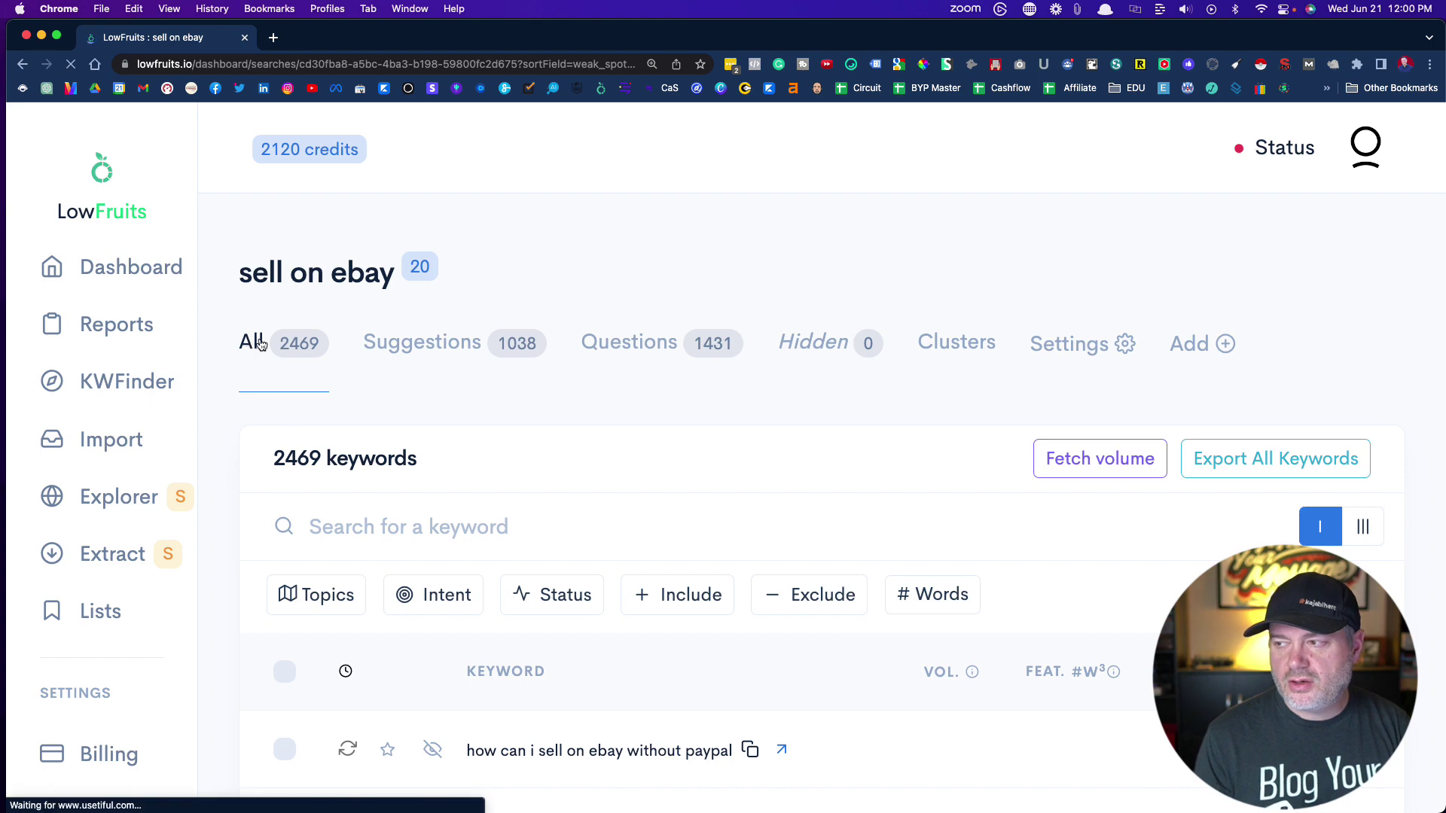
scroll(565, 307, down, 1)
scroll(565, 307, down, 3)
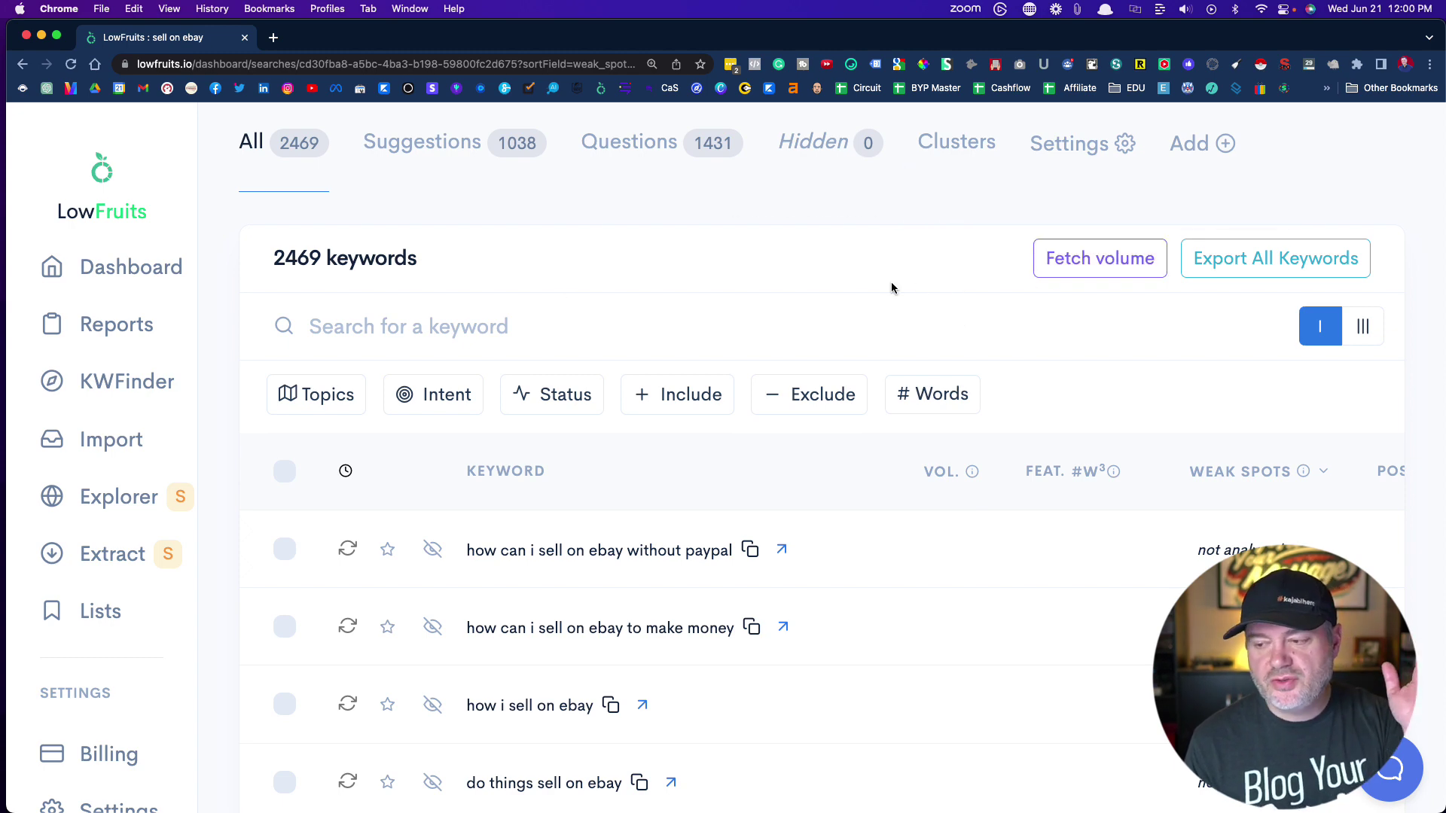
click(1064, 275)
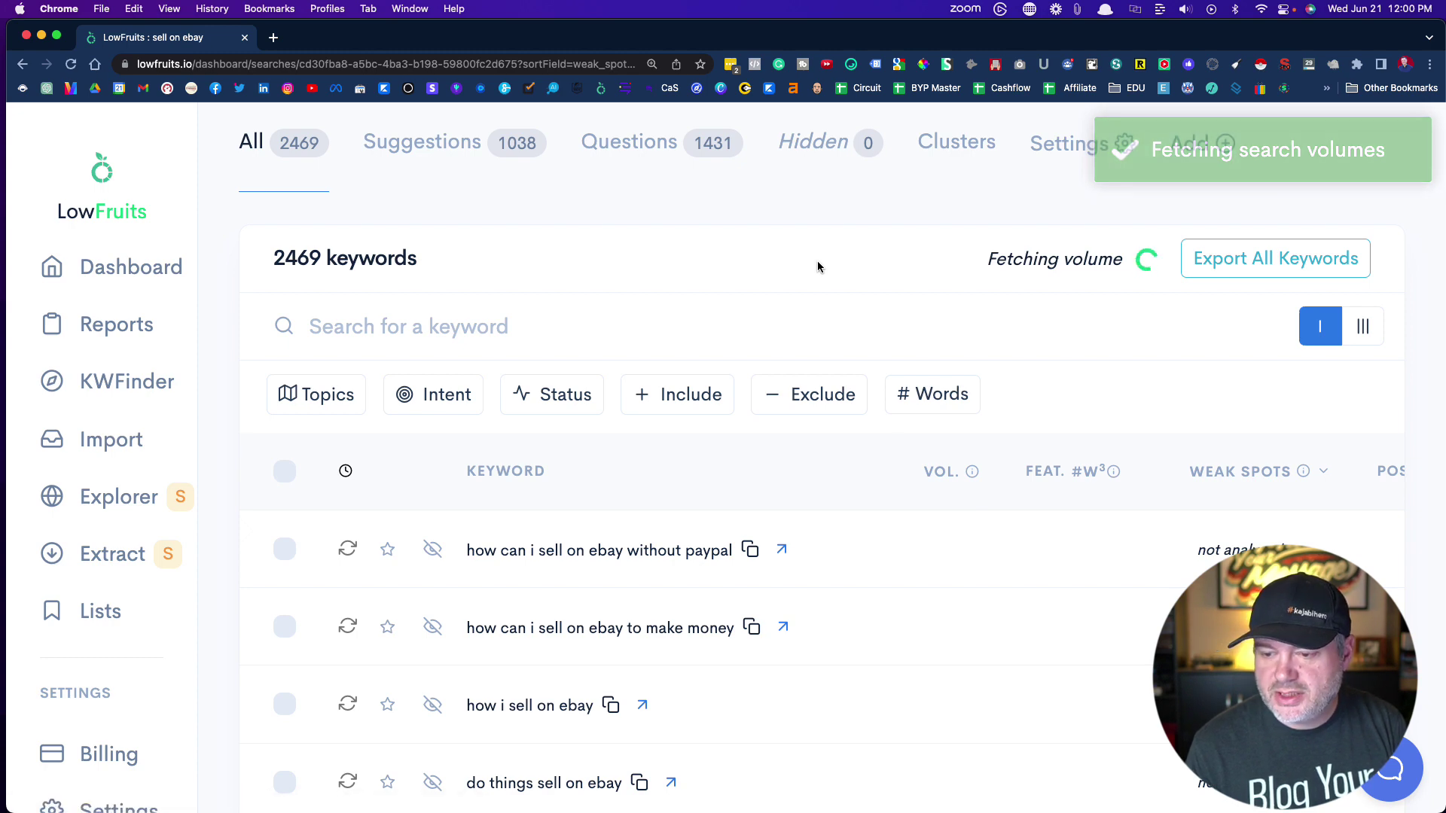
Scroll the keyword list to the pagination bar and back while volumes load.
scroll(818, 267, down, 2)
scroll(817, 266, down, 5)
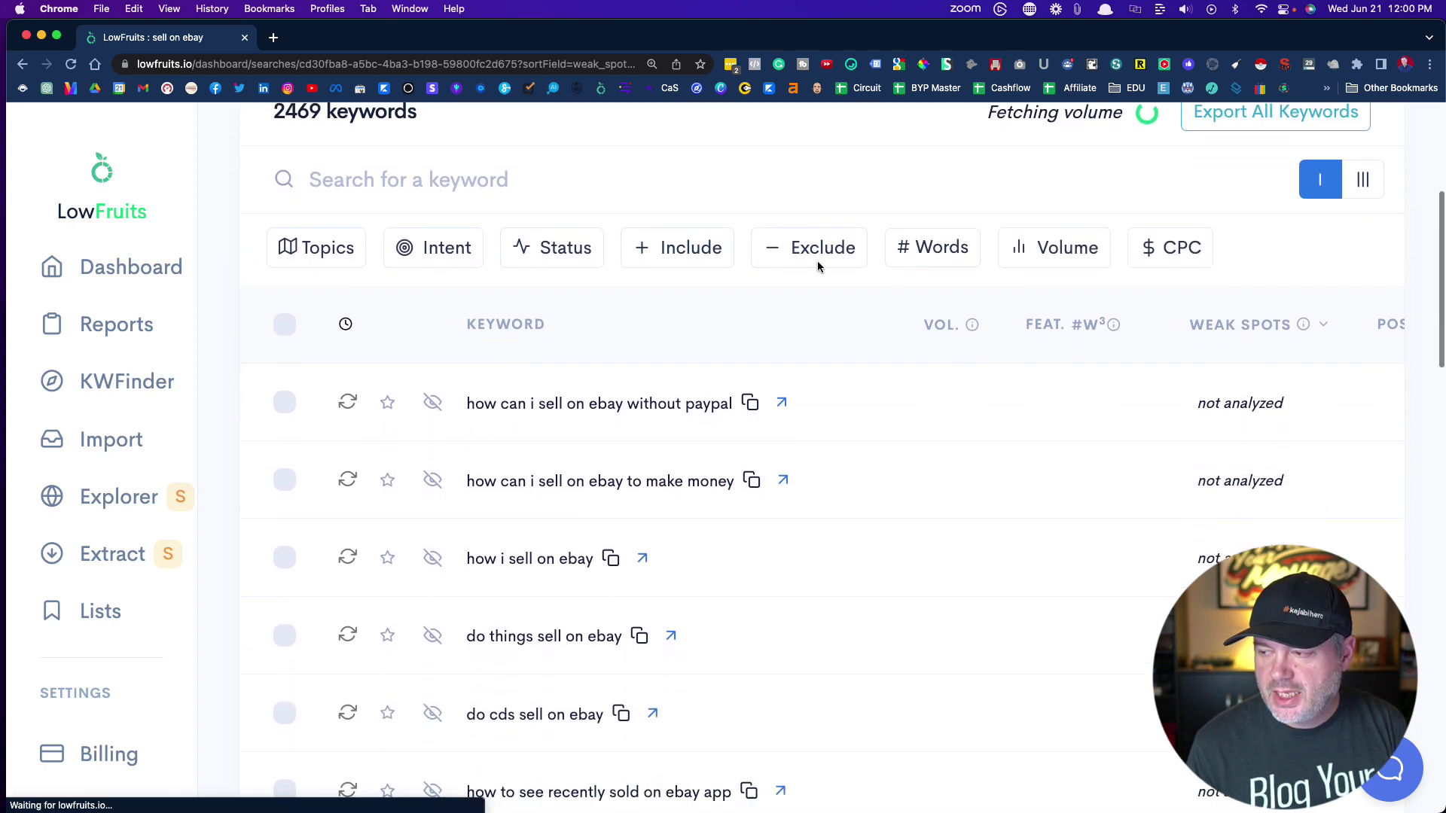
scroll(818, 266, down, 1)
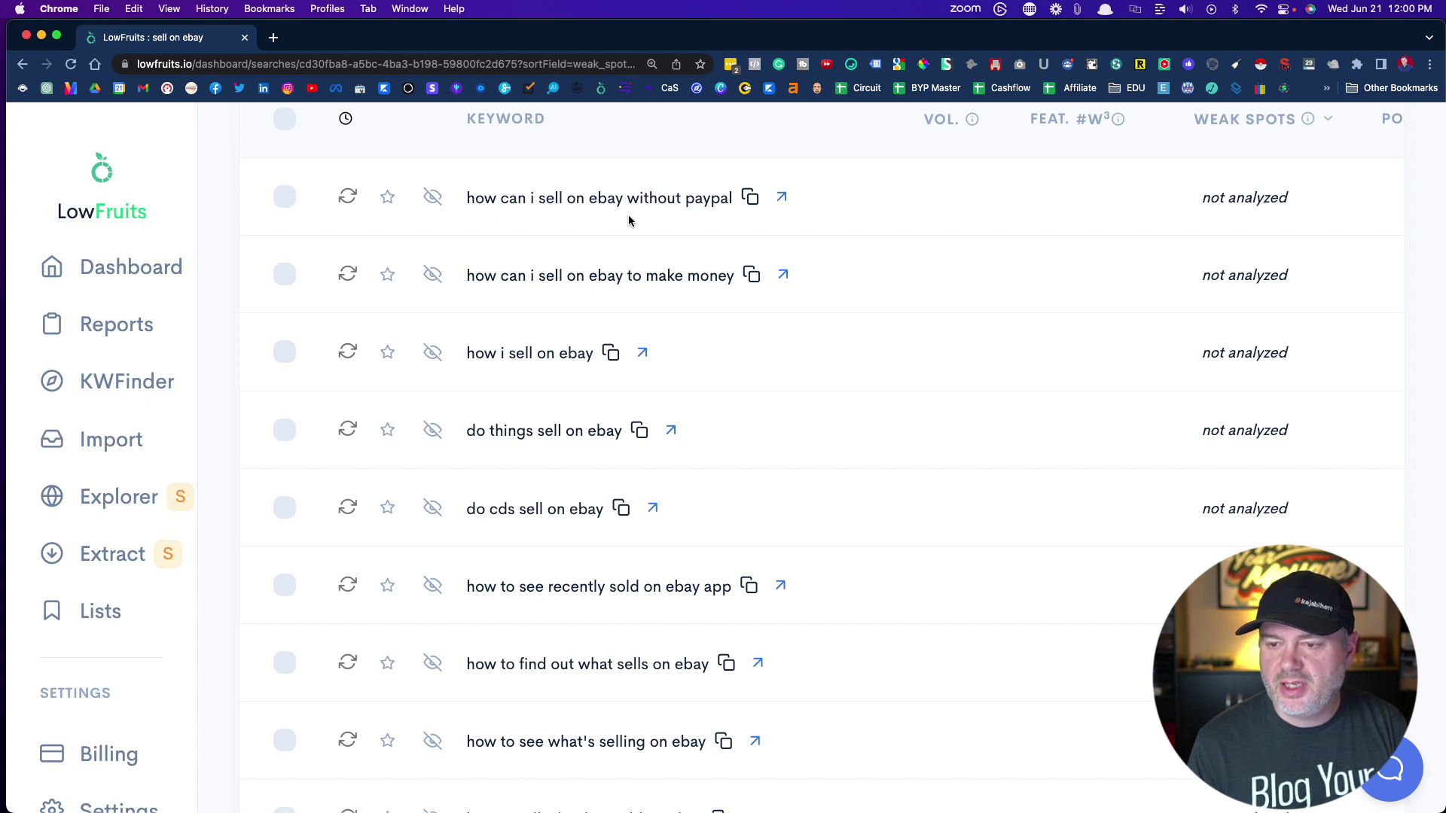
scroll(629, 220, down, 4)
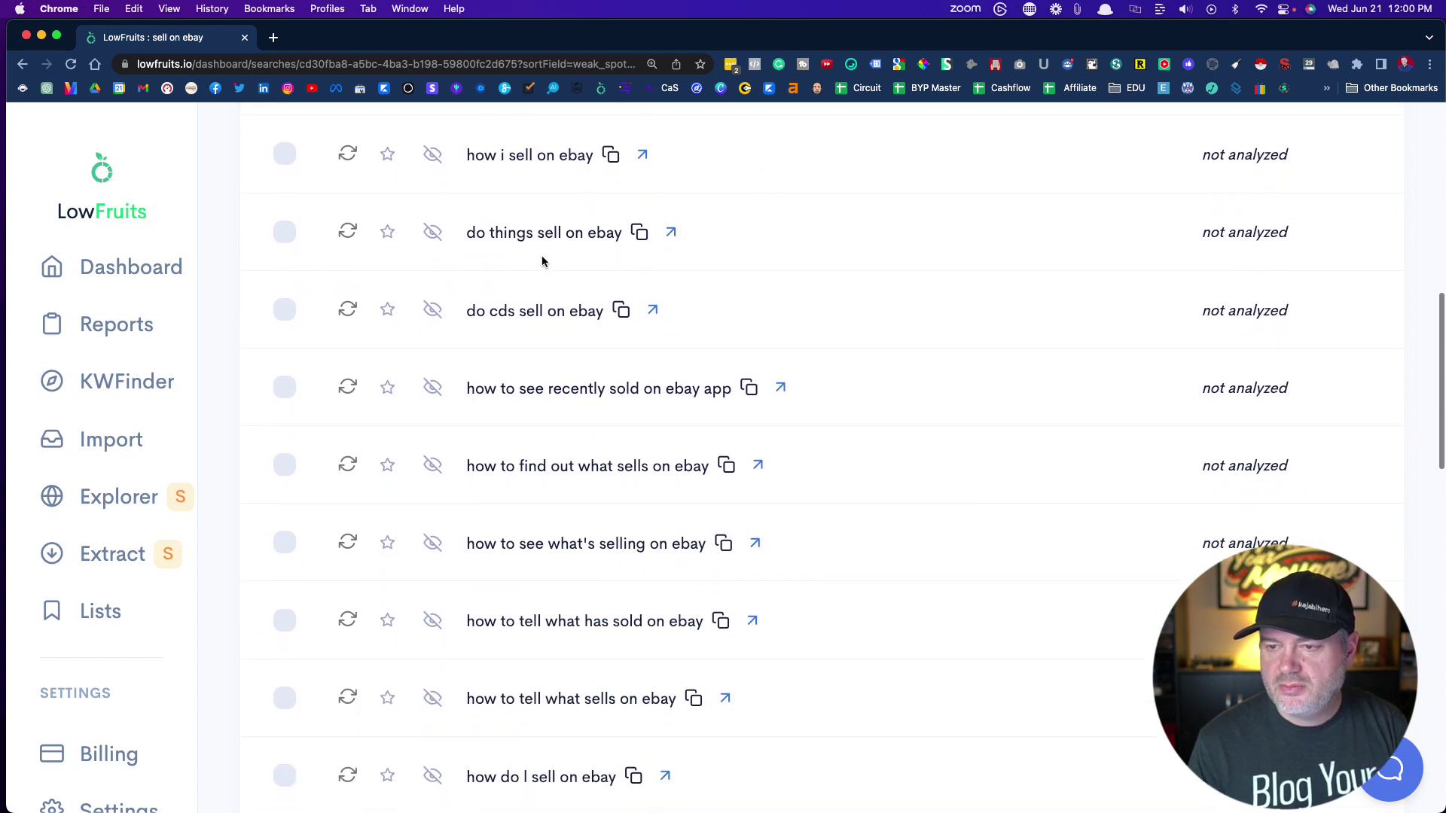
scroll(542, 261, down, 5)
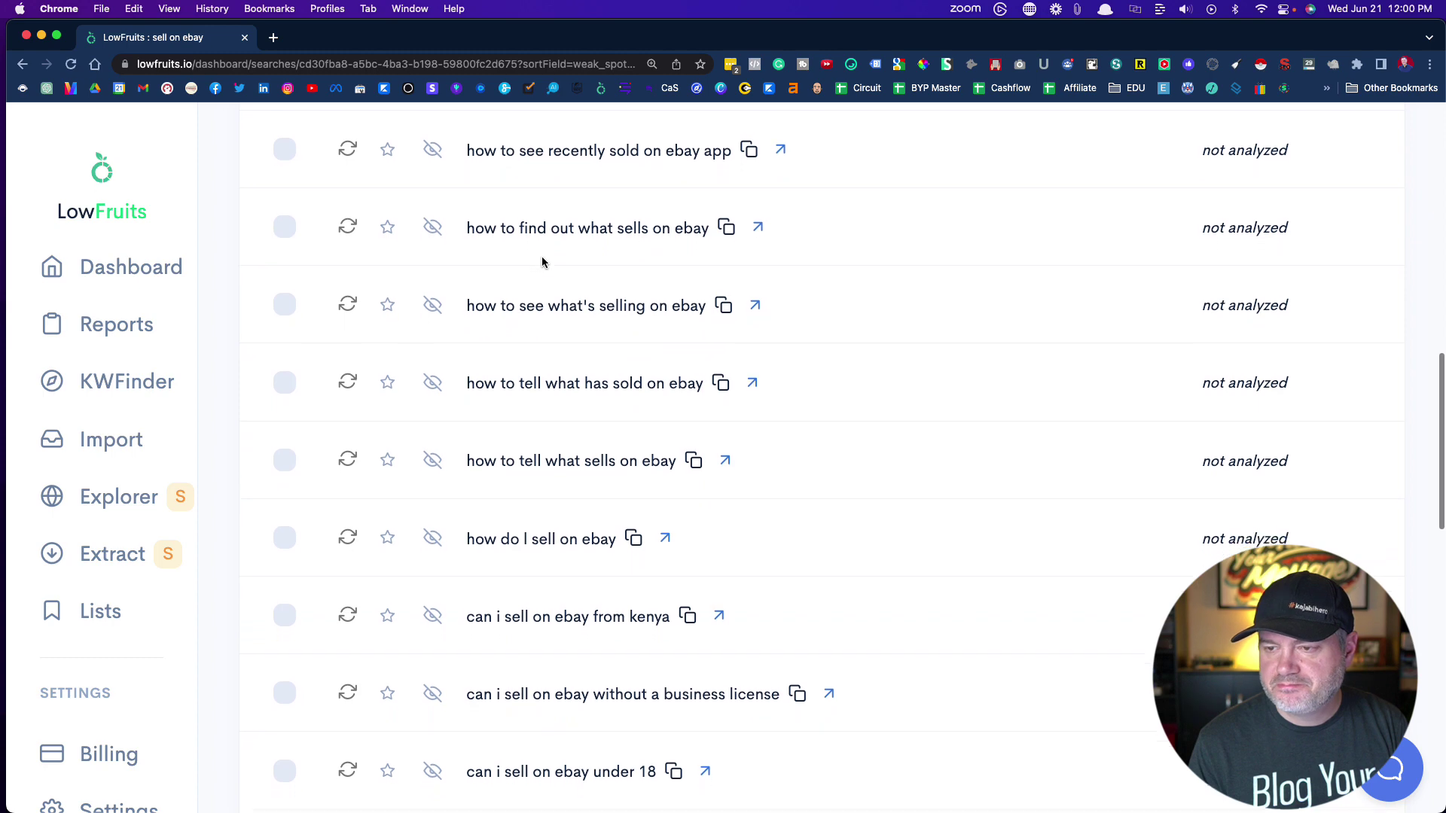
scroll(567, 263, down, 10)
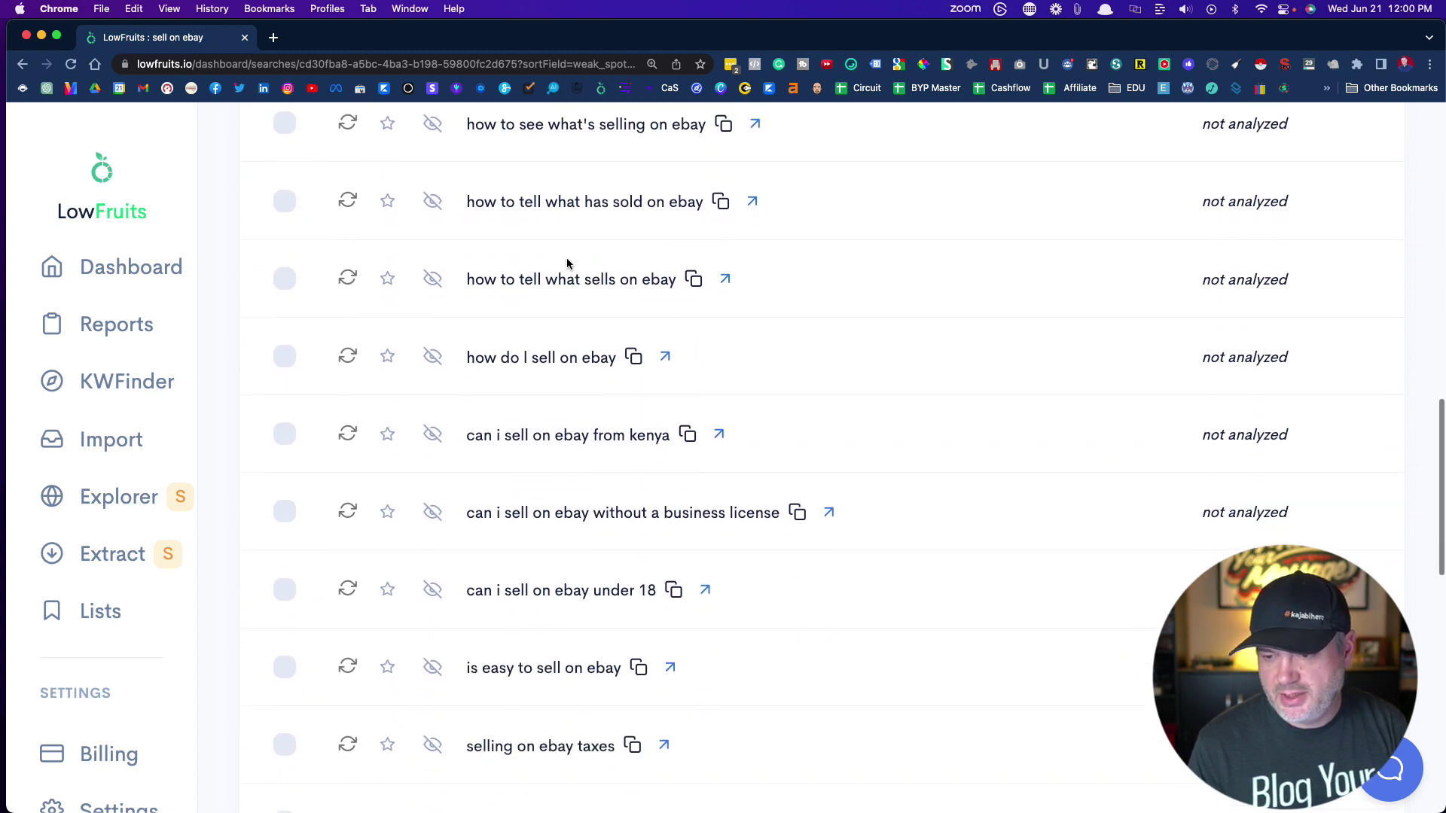
scroll(567, 263, down, 4)
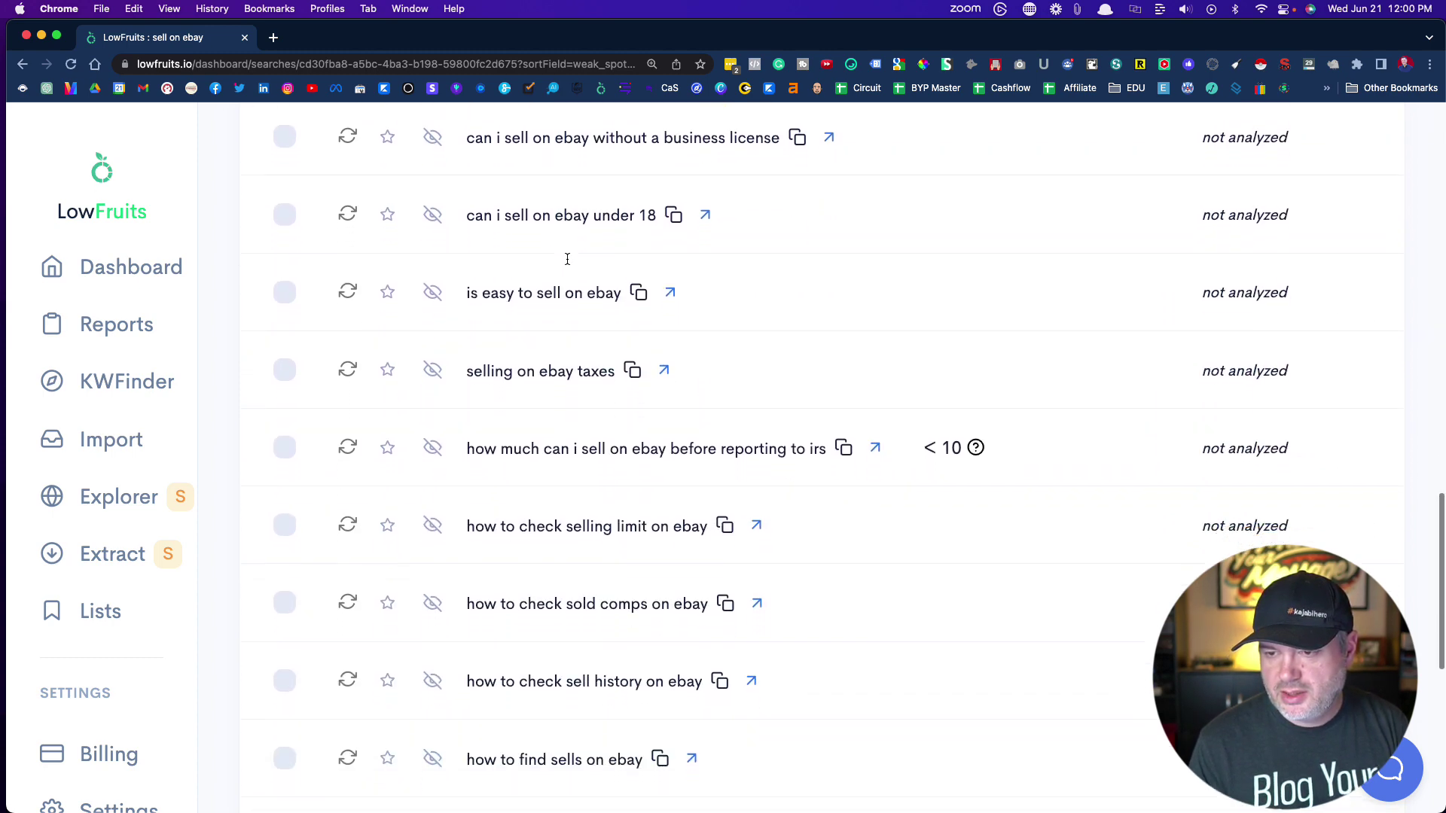
scroll(567, 262, down, 6)
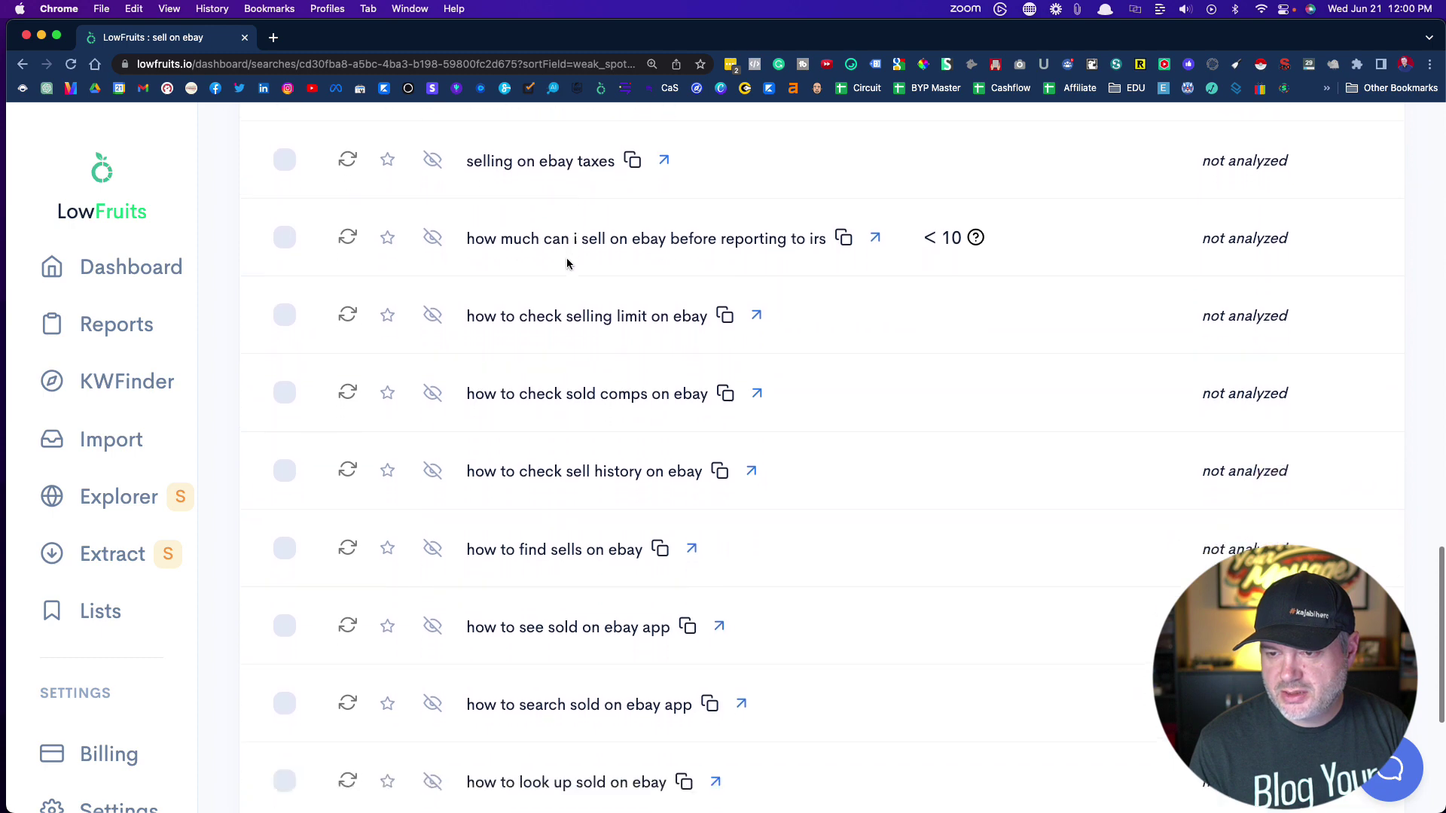
scroll(567, 263, down, 3)
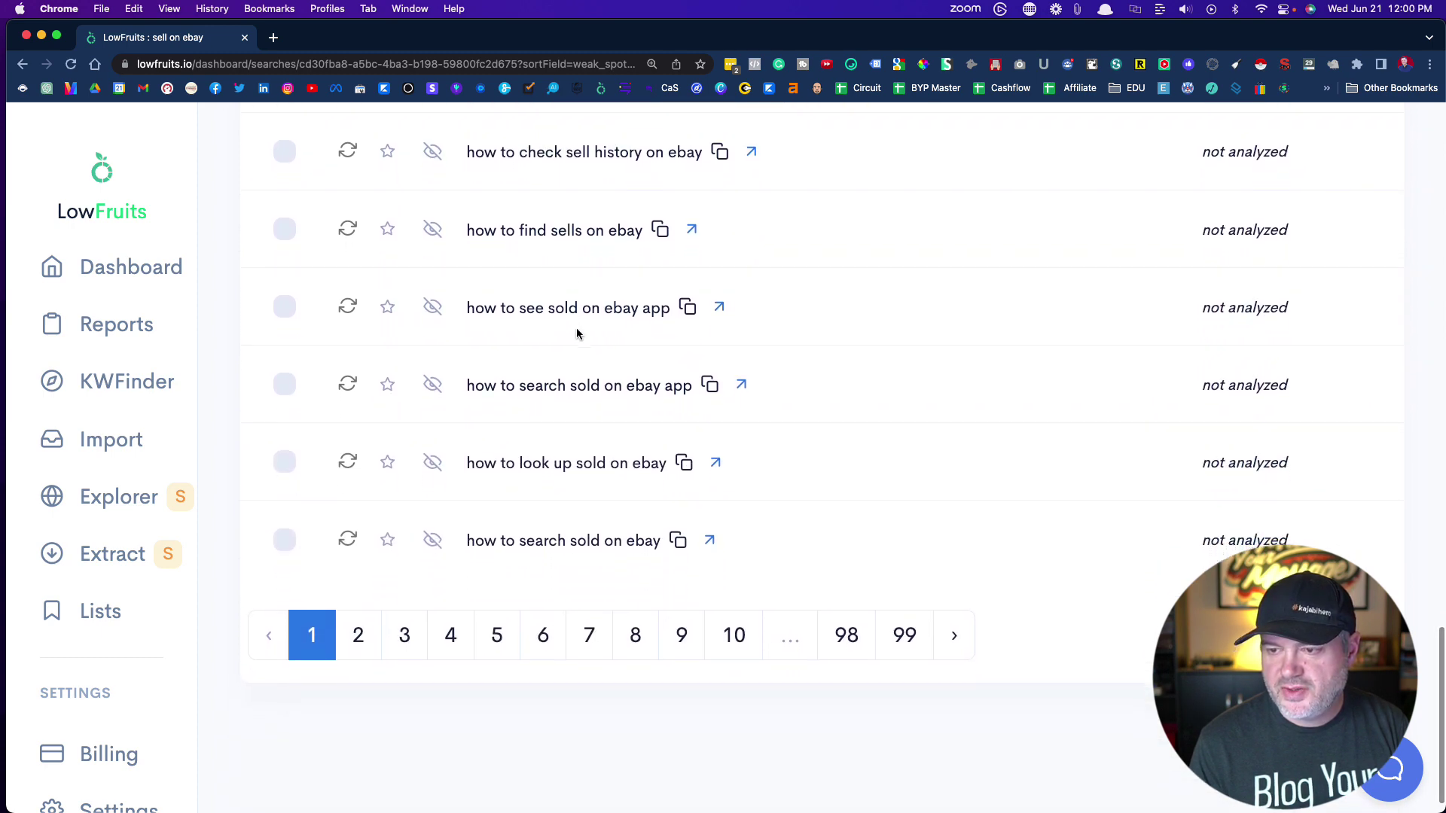
scroll(577, 334, up, 2)
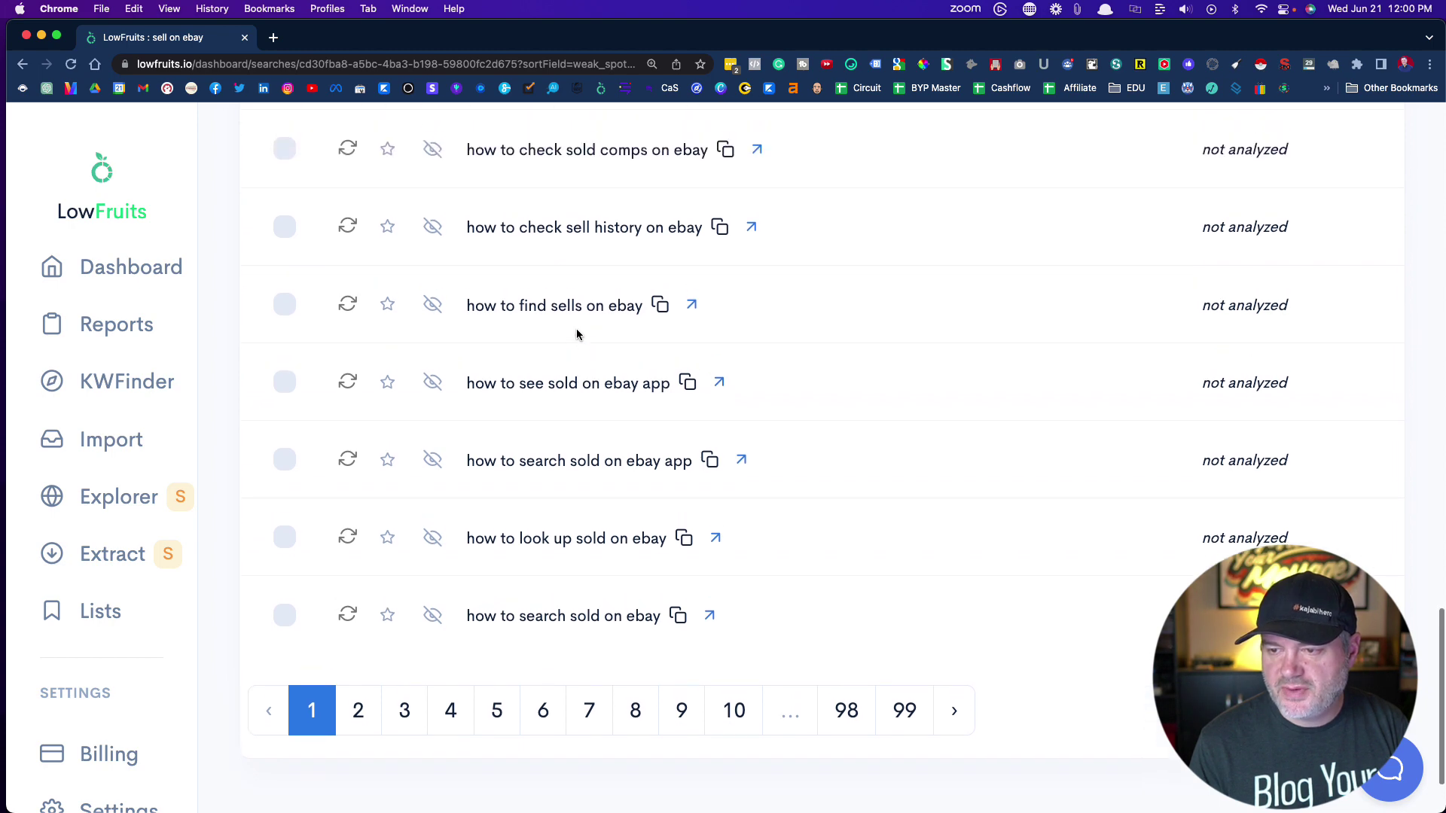
scroll(576, 333, up, 15)
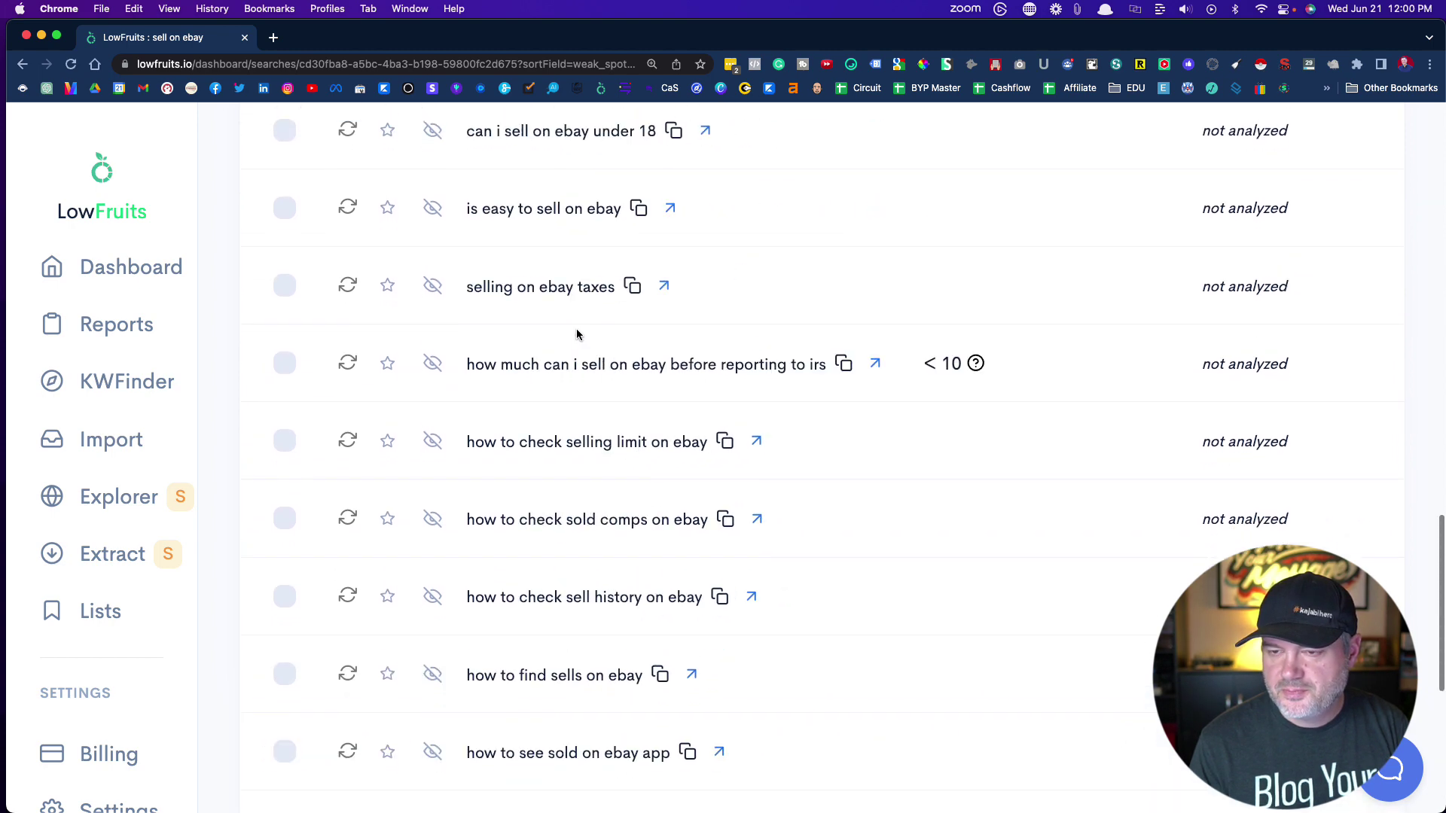
Sort the table by VOL. descending, putting ebay seller hub (49500) first.
scroll(576, 329, up, 5)
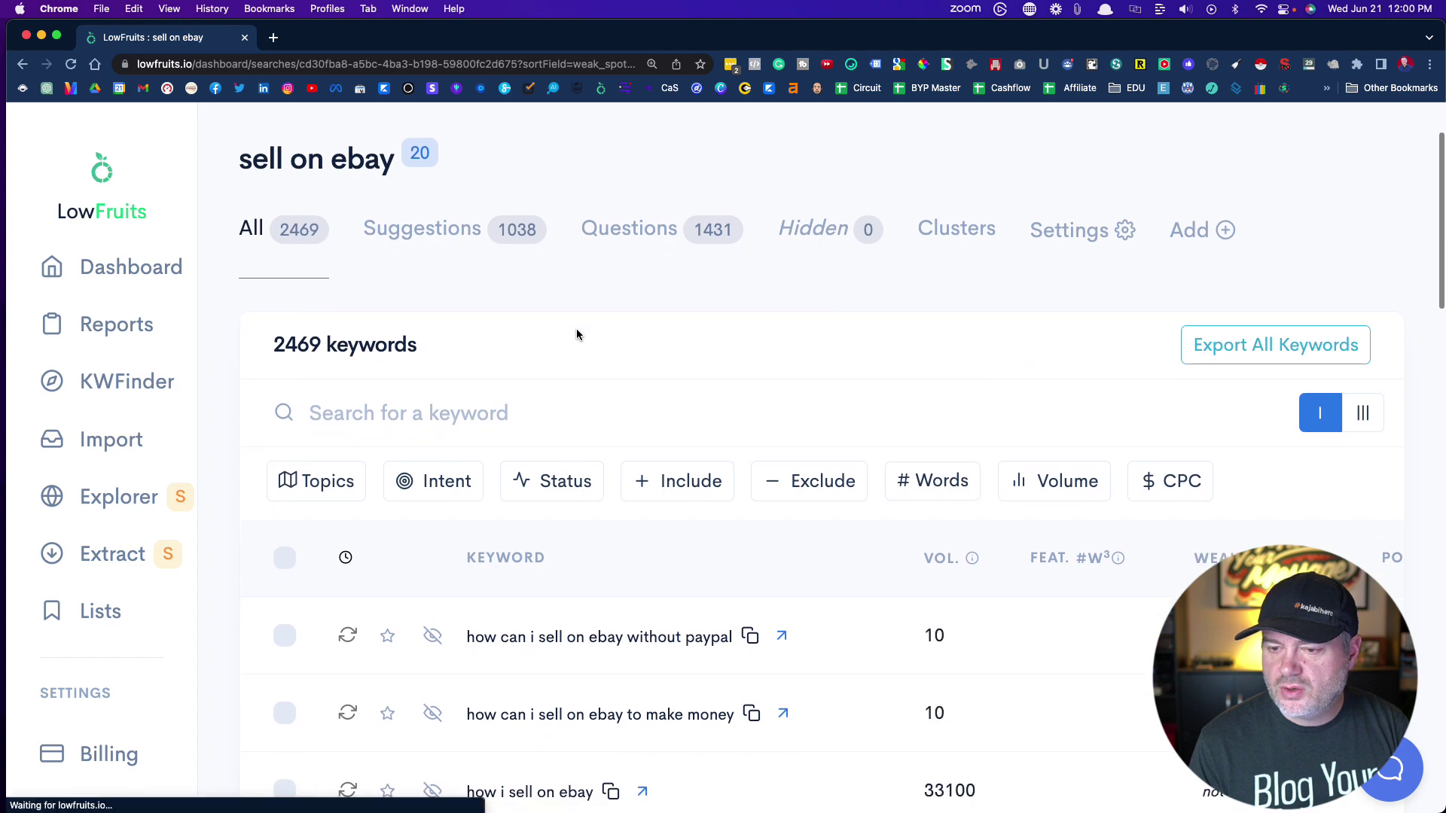
scroll(874, 675, down, 8)
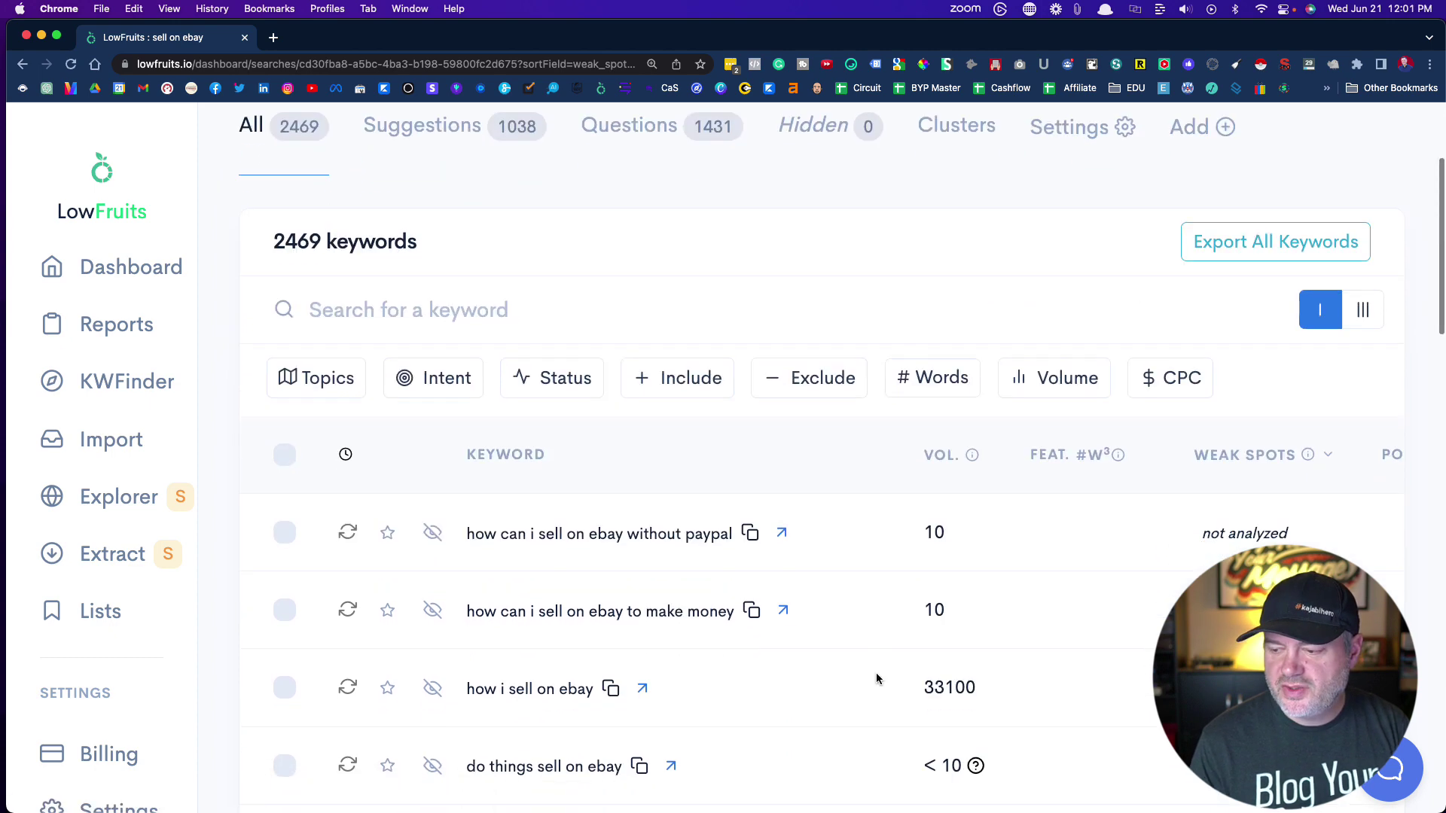
scroll(441, 504, up, 5)
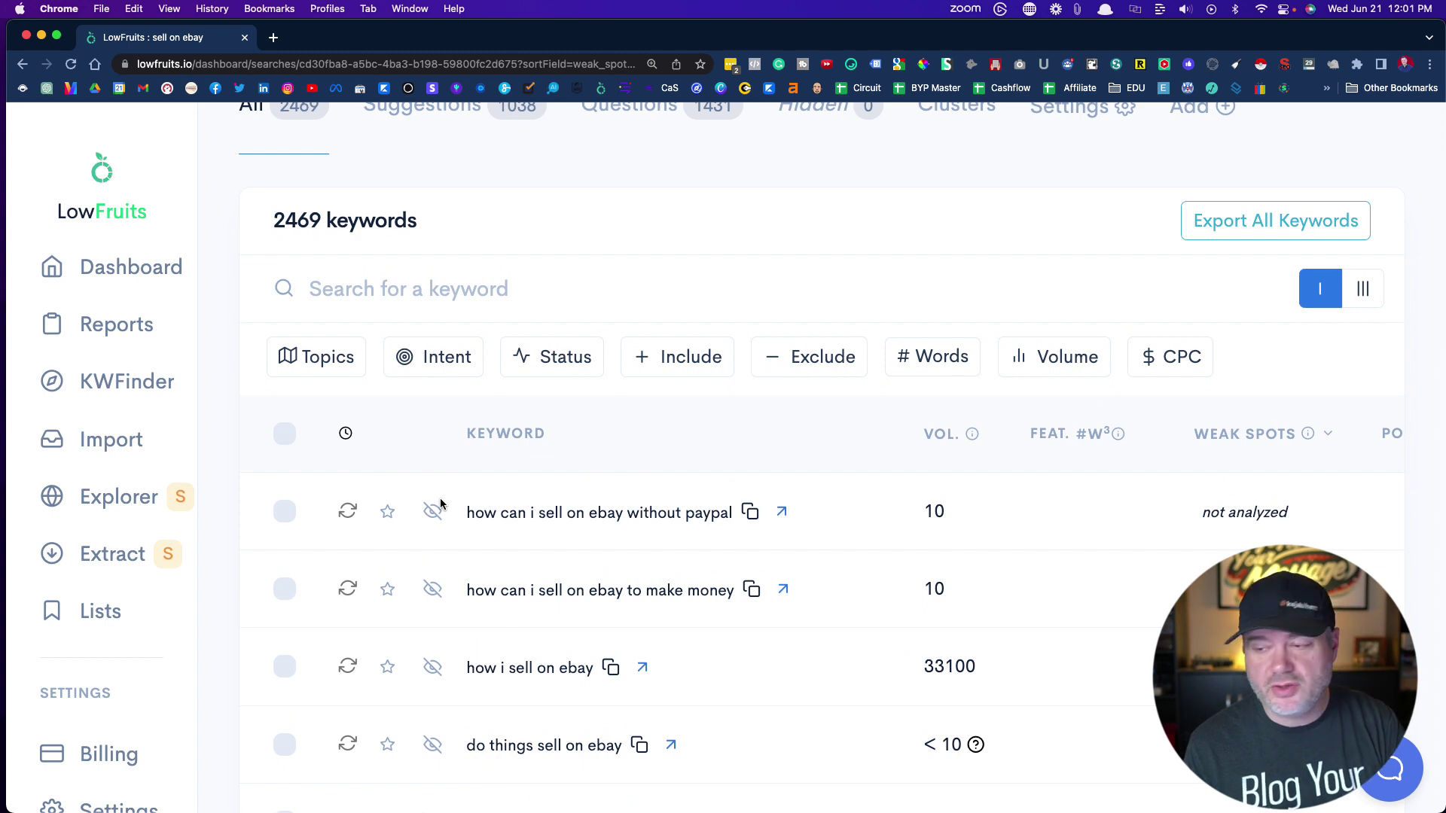
click(943, 437)
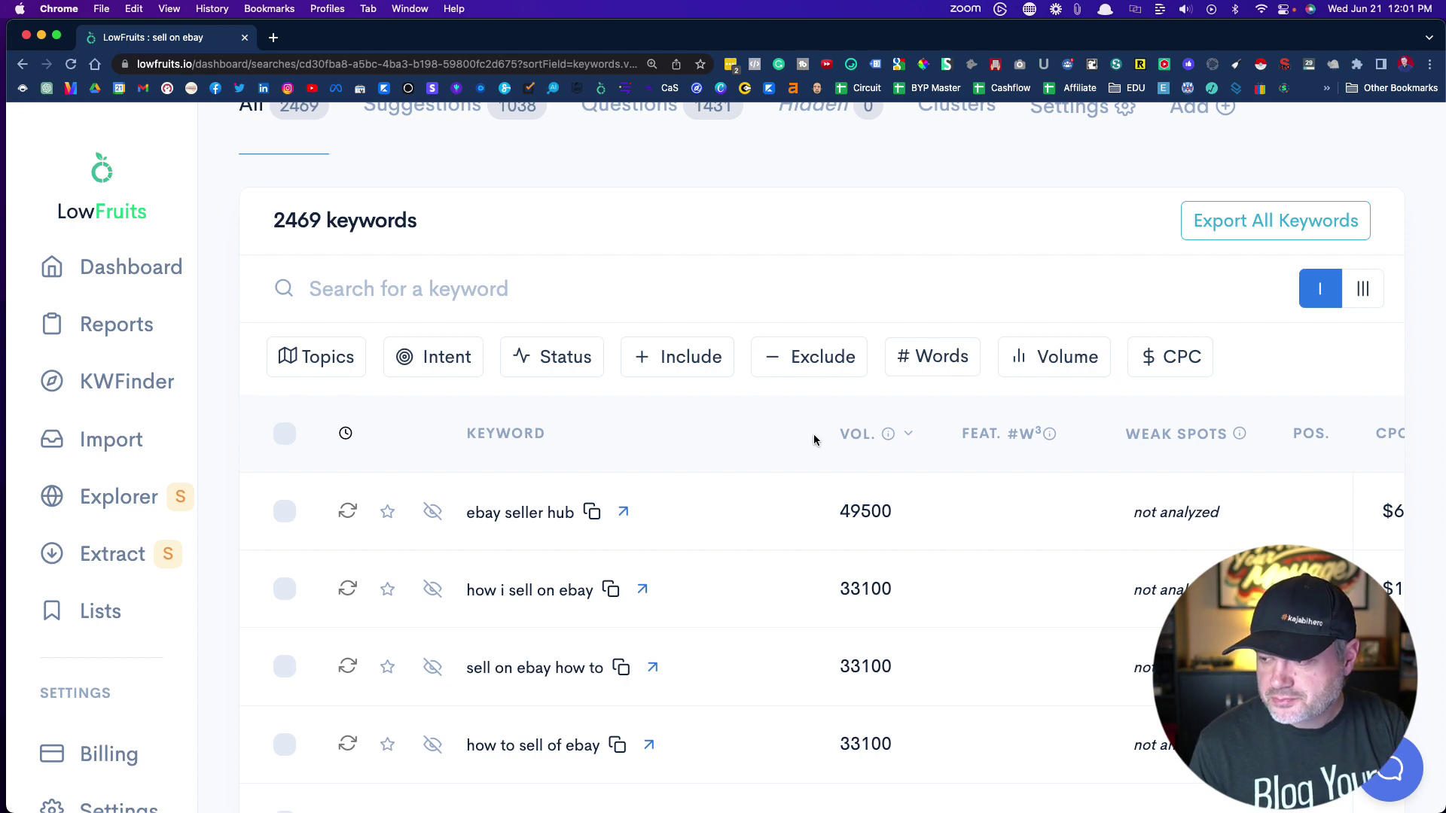
scroll(756, 419, down, 2)
scroll(756, 419, up, 2)
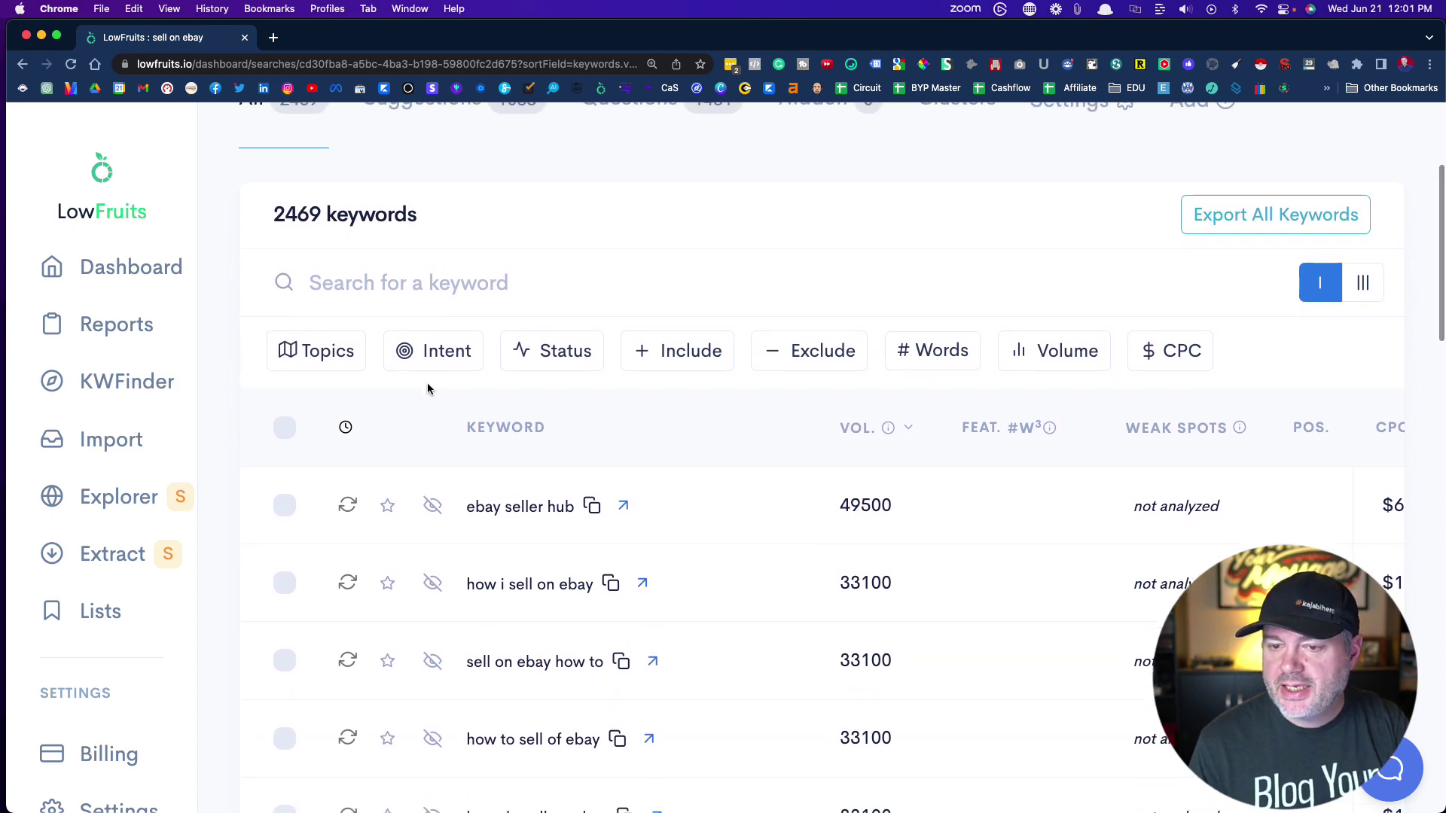
Hide keywords with the topics India, Jewelry, Dvds, Canada and Australia.
click(310, 356)
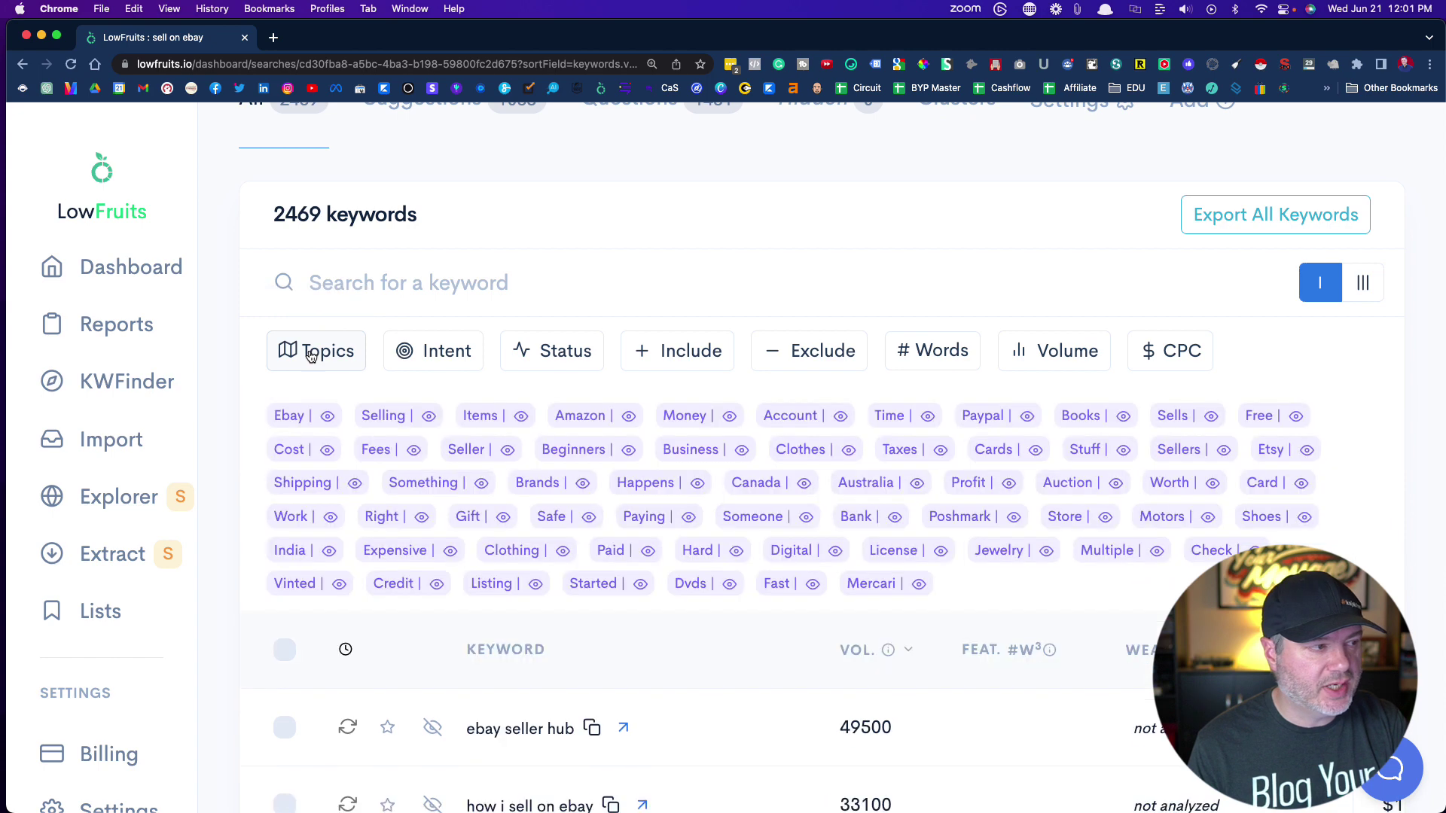
scroll(1035, 272, down, 2)
scroll(1034, 272, down, 1)
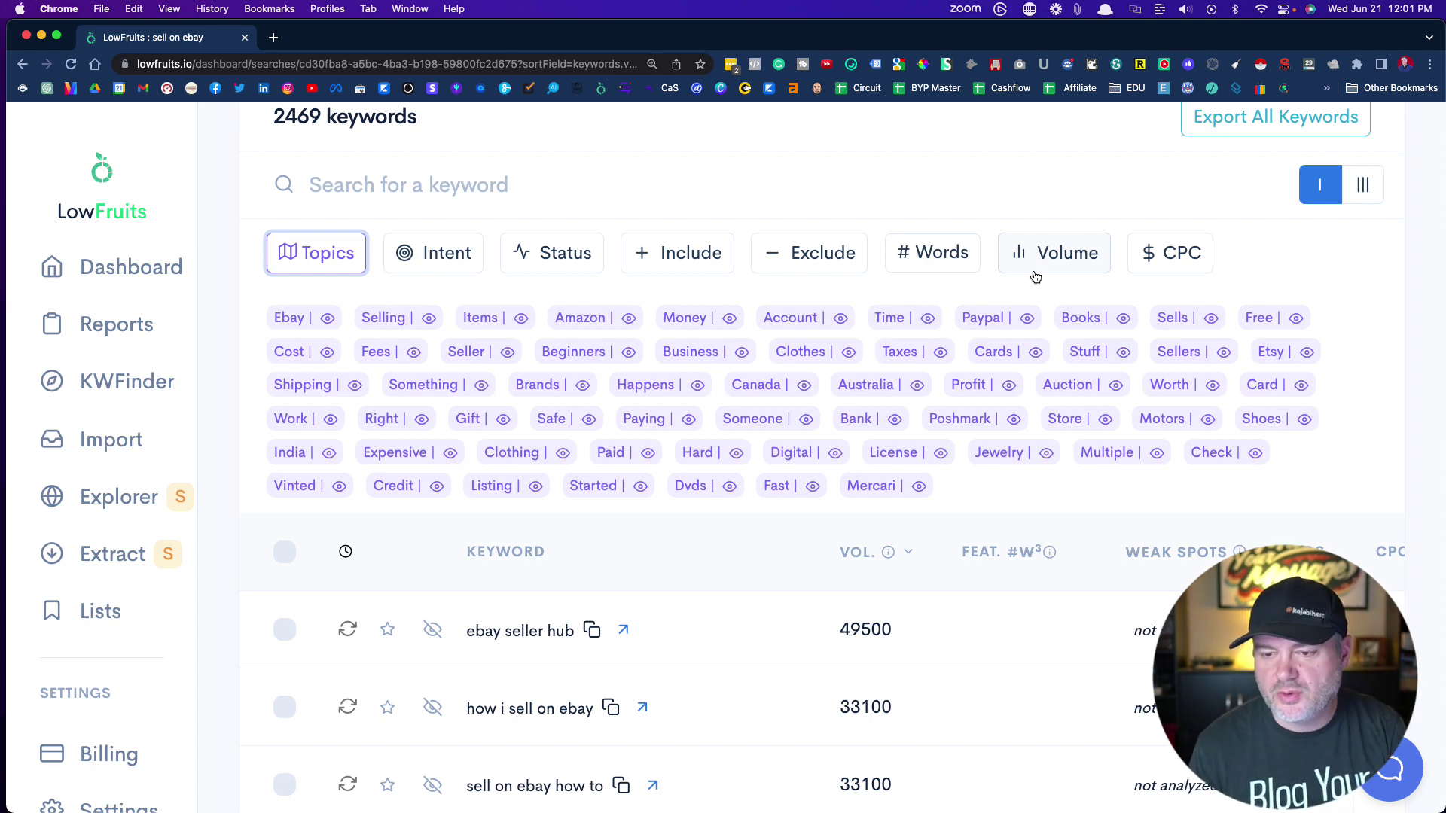
click(329, 459)
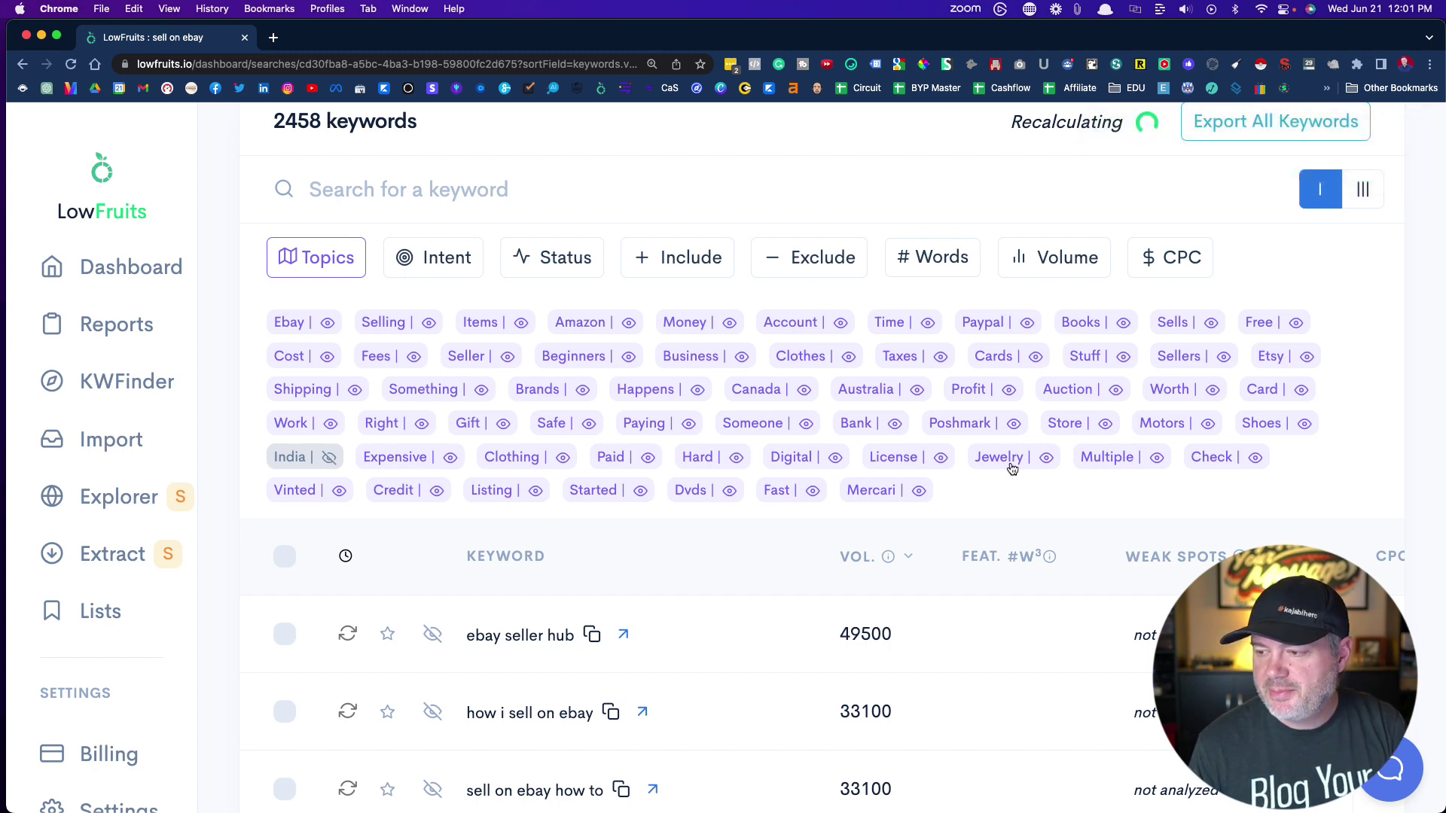
click(1047, 460)
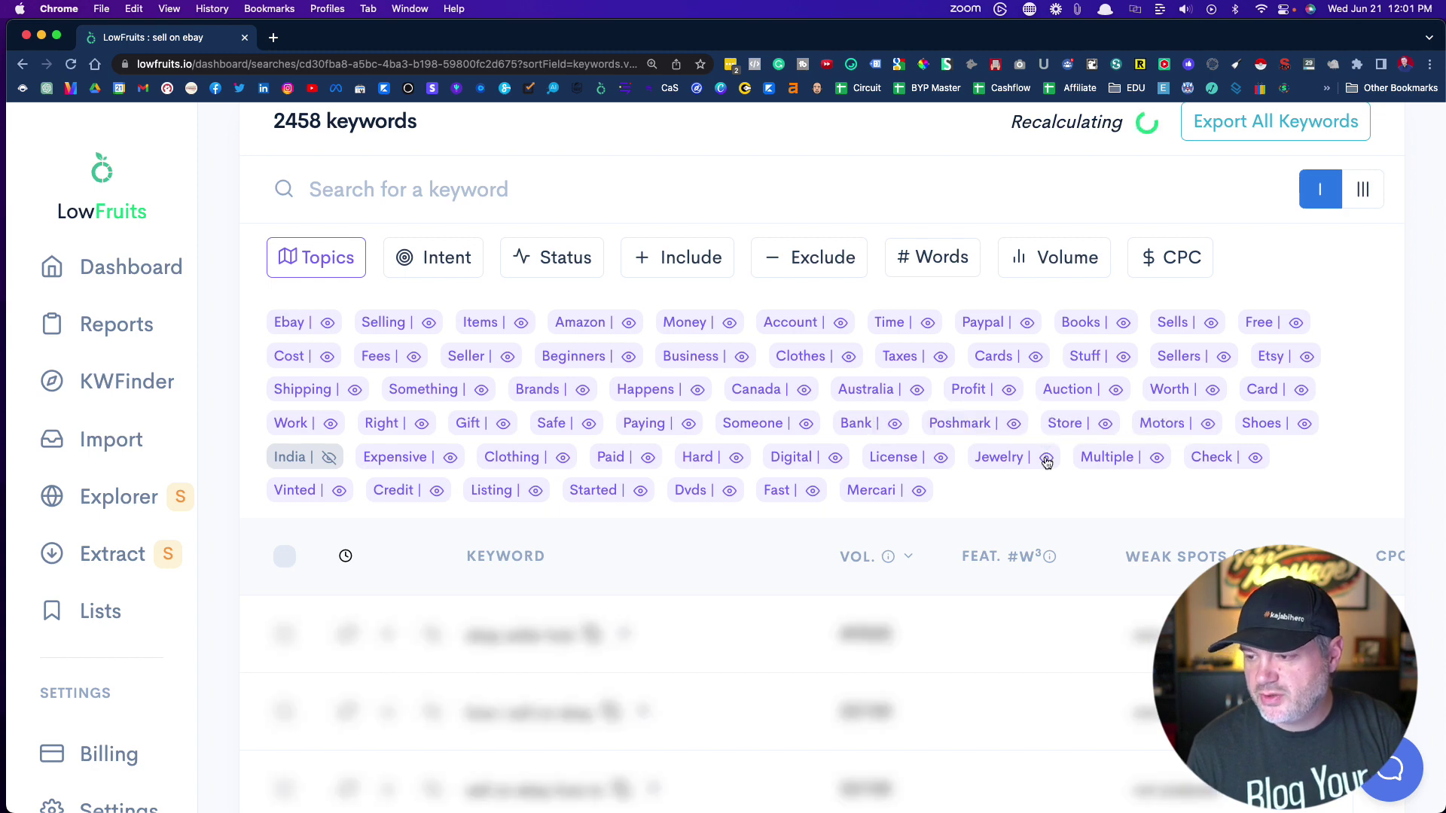
click(730, 493)
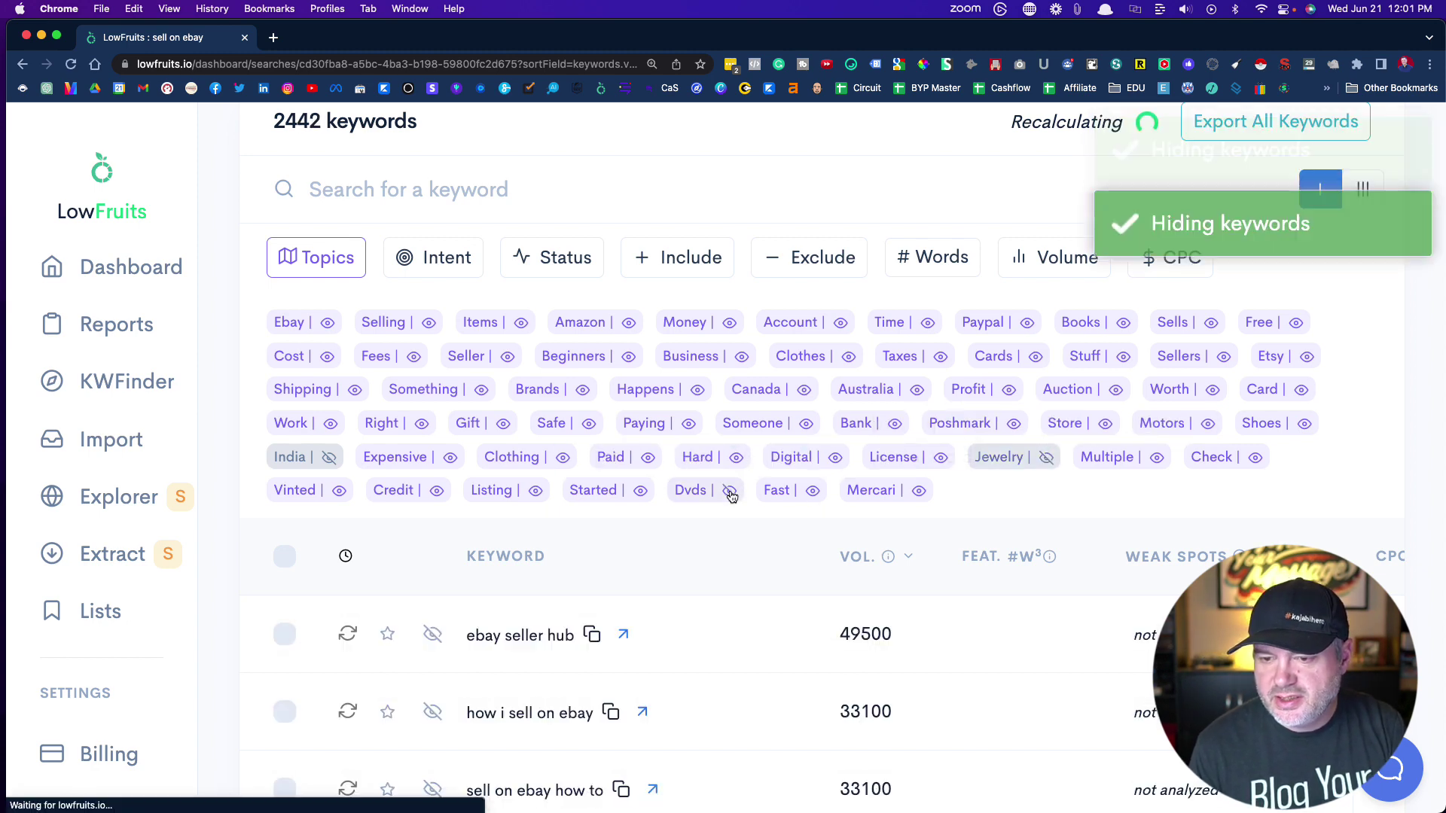
click(804, 389)
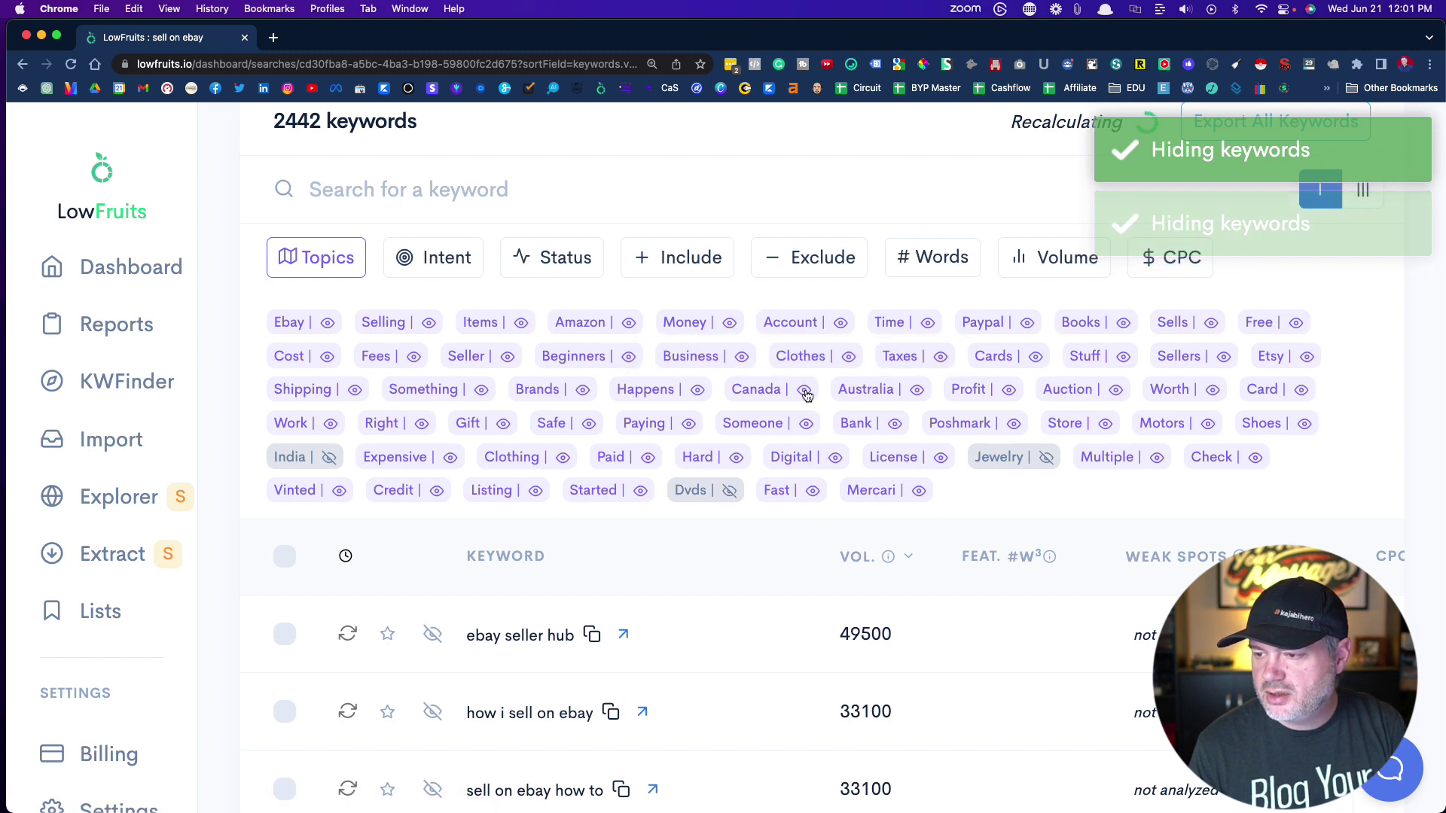
click(916, 391)
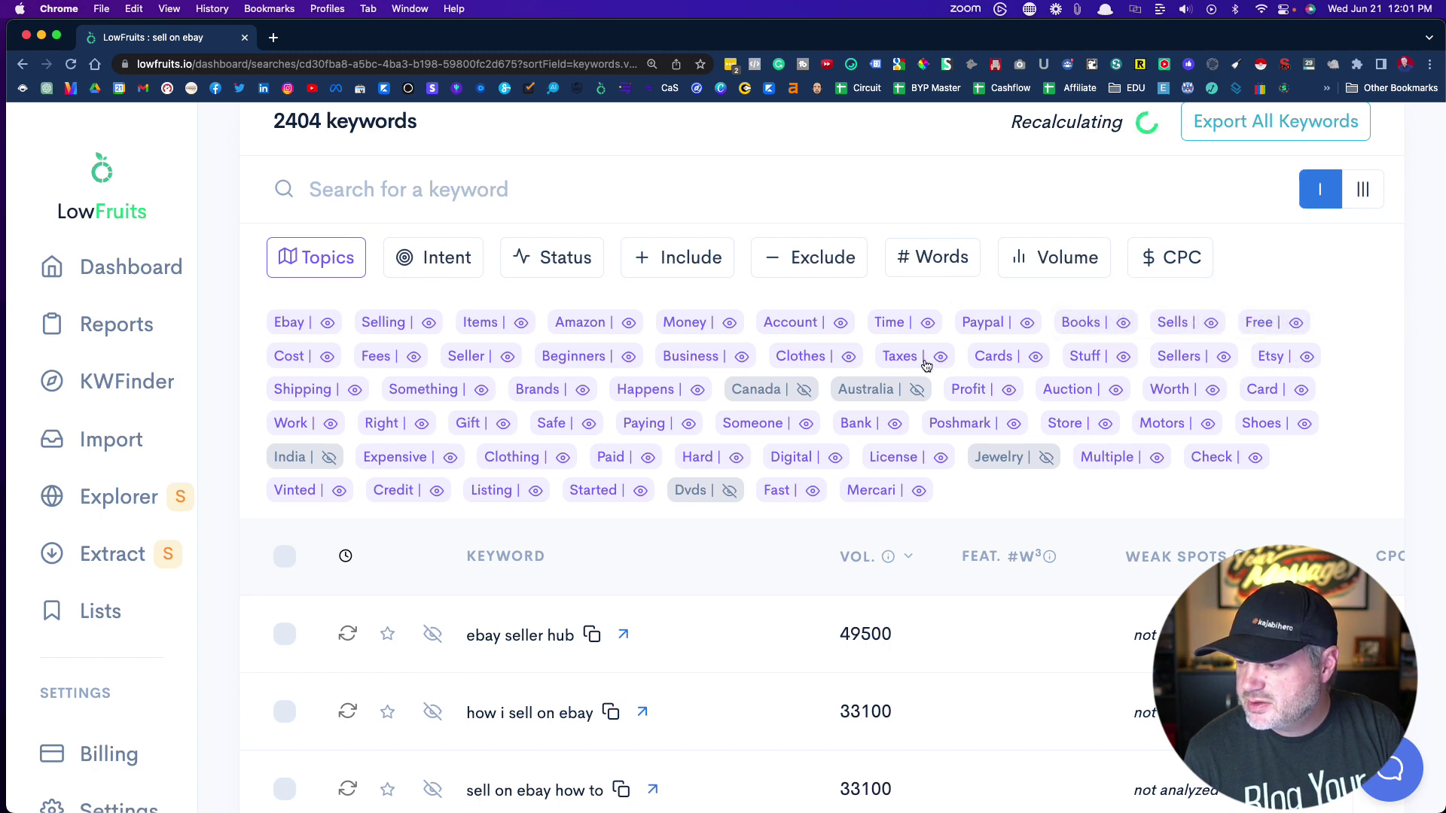
Hide the Clothes, Motors, Shoes and Clothing topics, then collapse the Topics list.
click(849, 356)
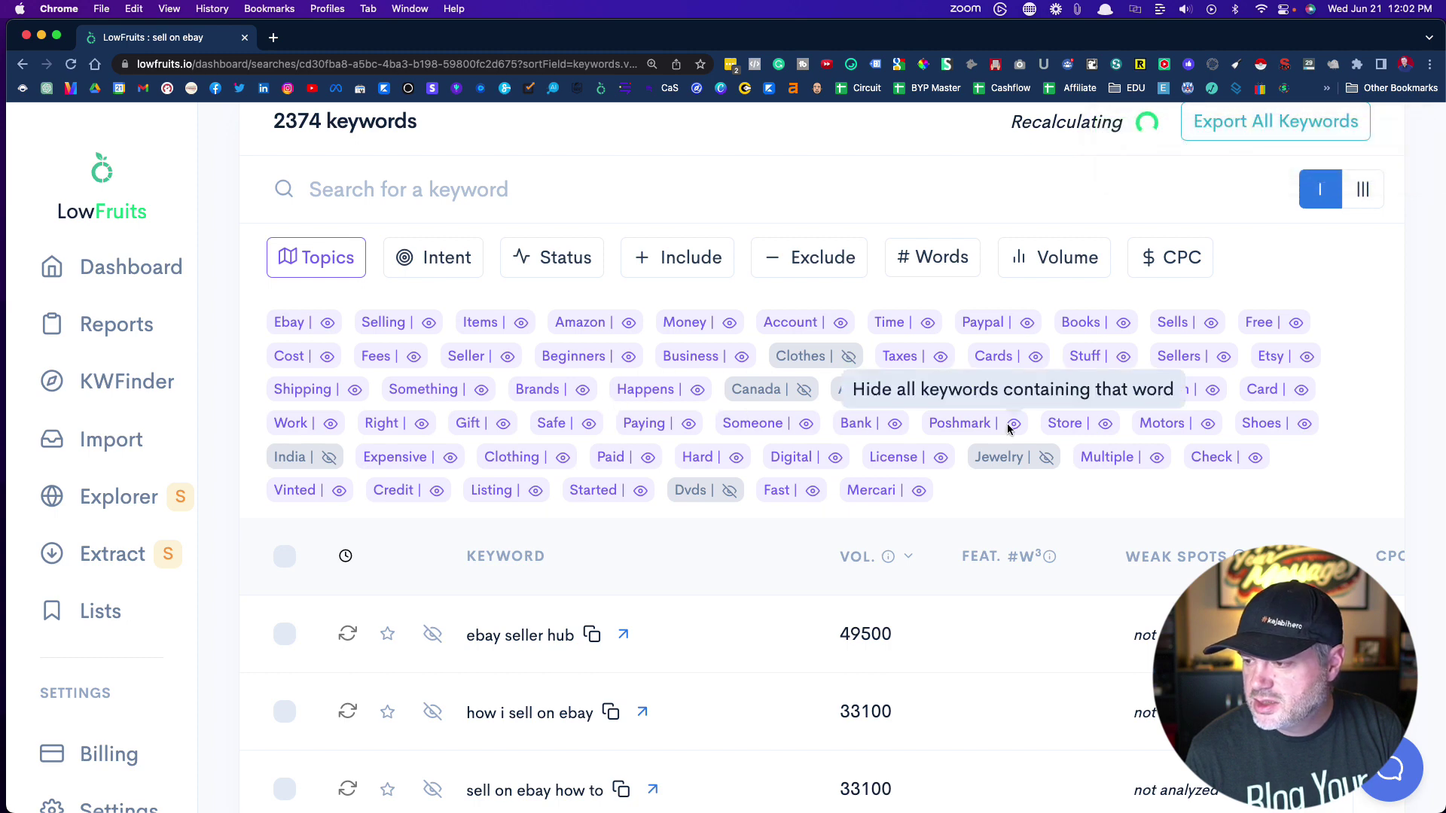
click(1208, 423)
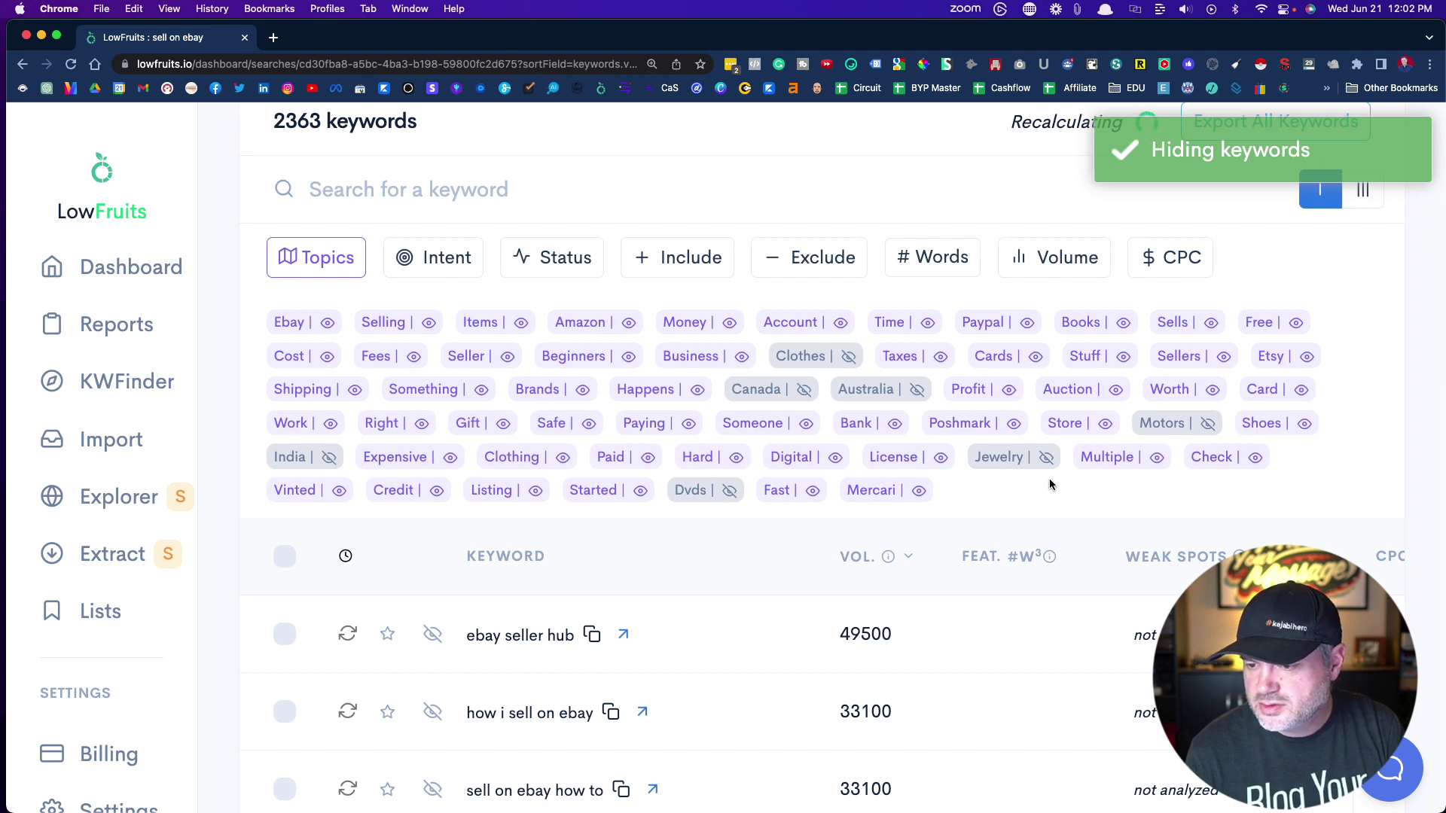
click(1304, 424)
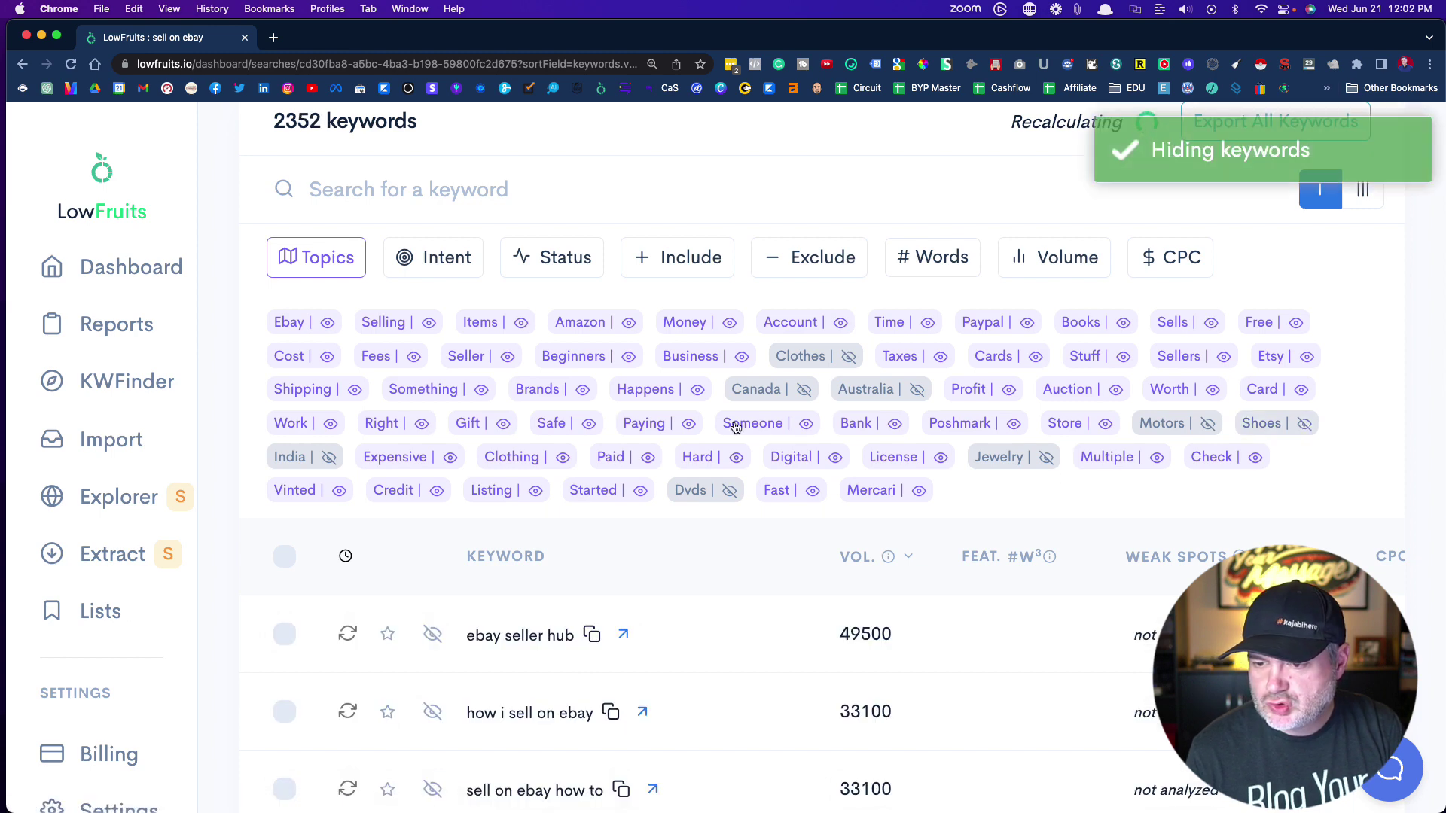
click(563, 457)
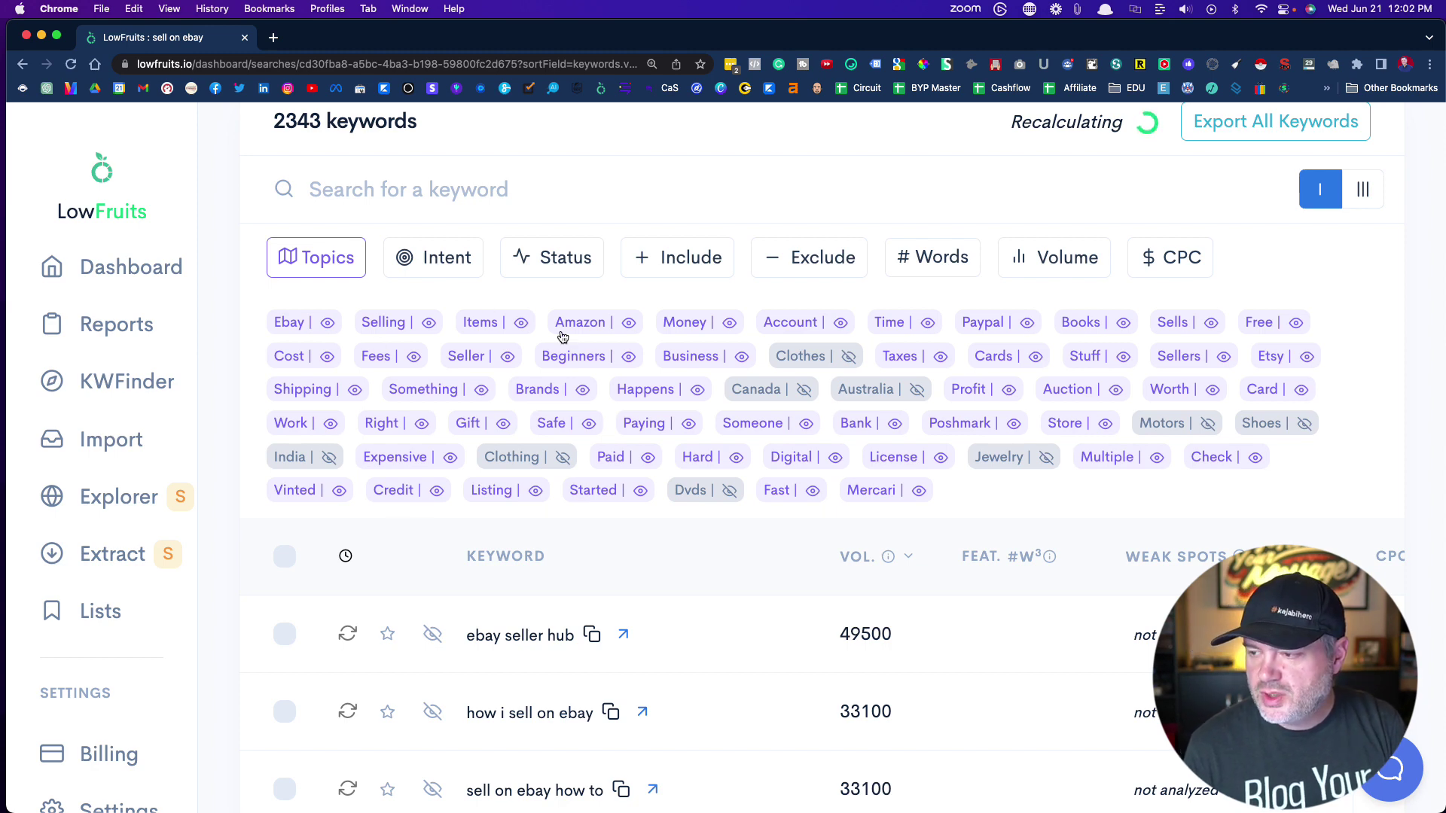
click(316, 258)
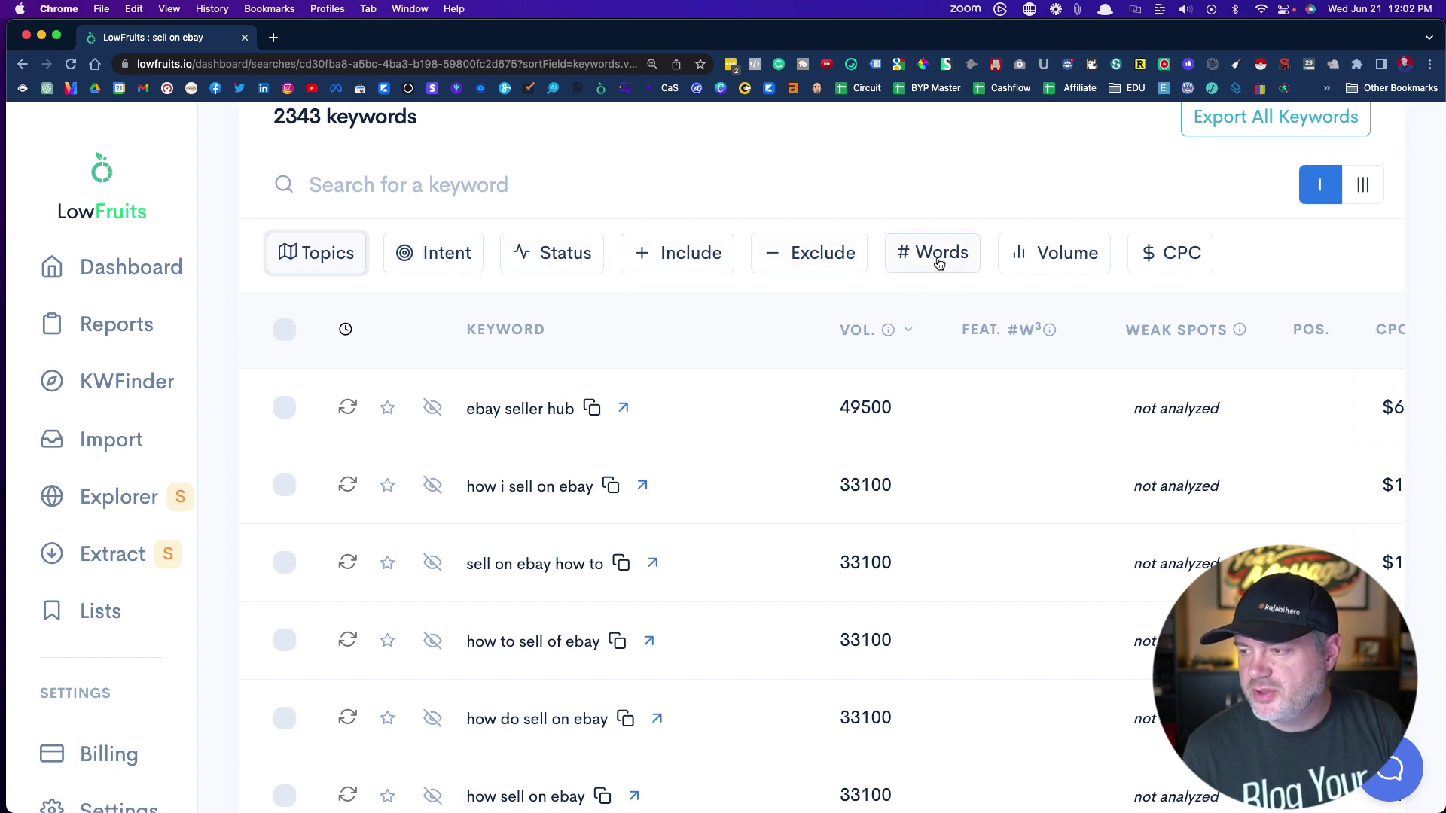
click(449, 259)
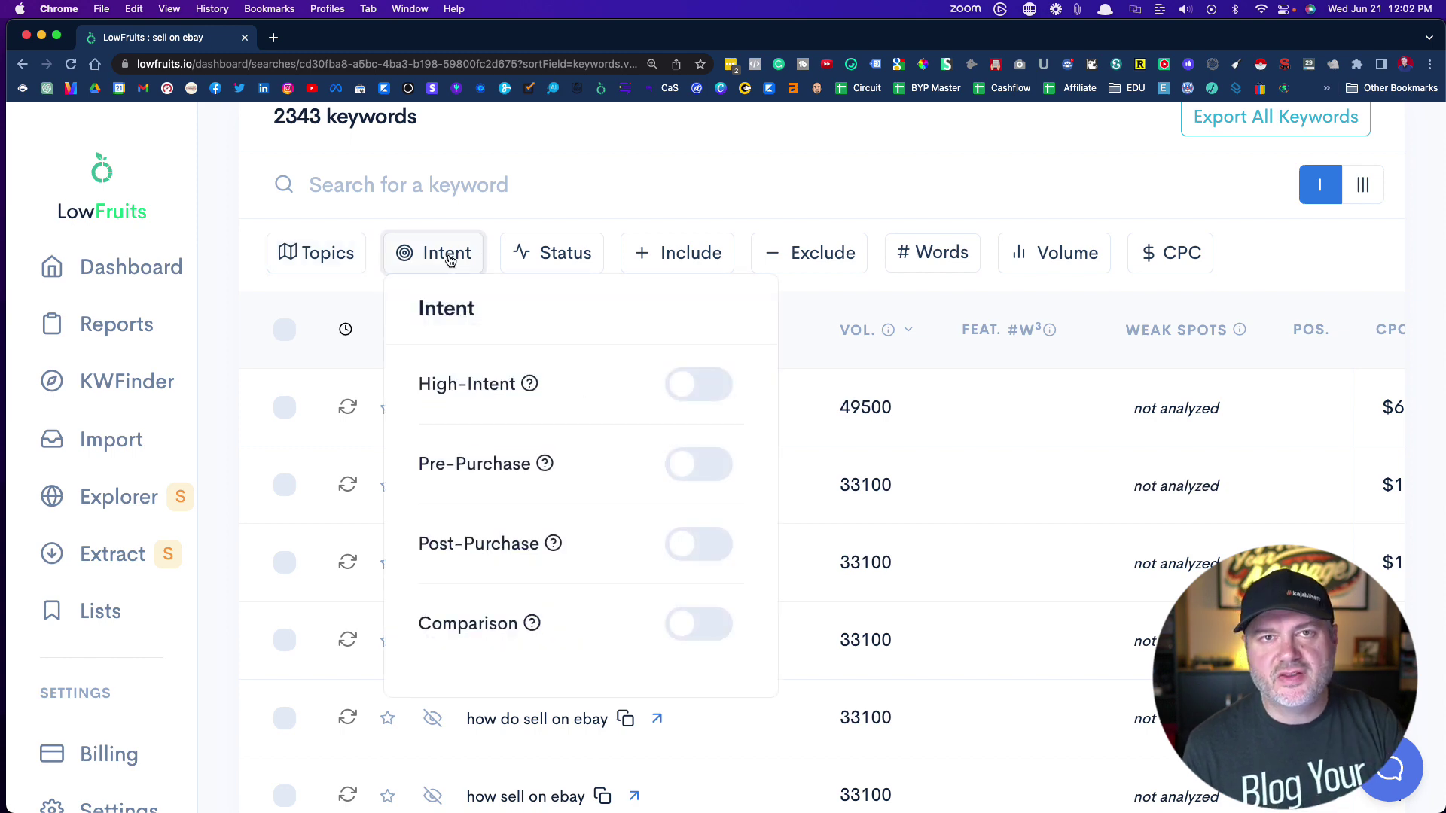
click(542, 256)
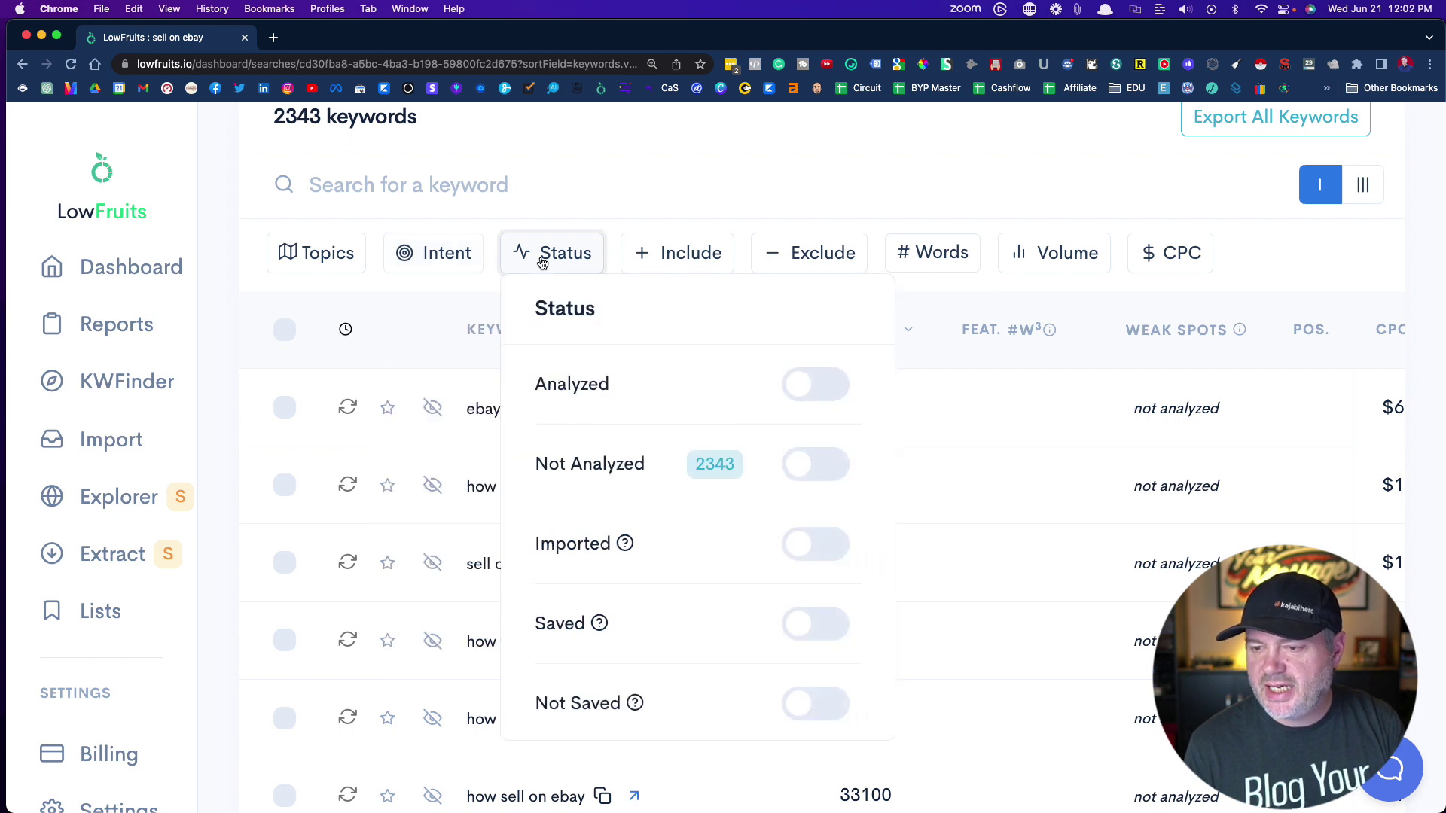
click(675, 265)
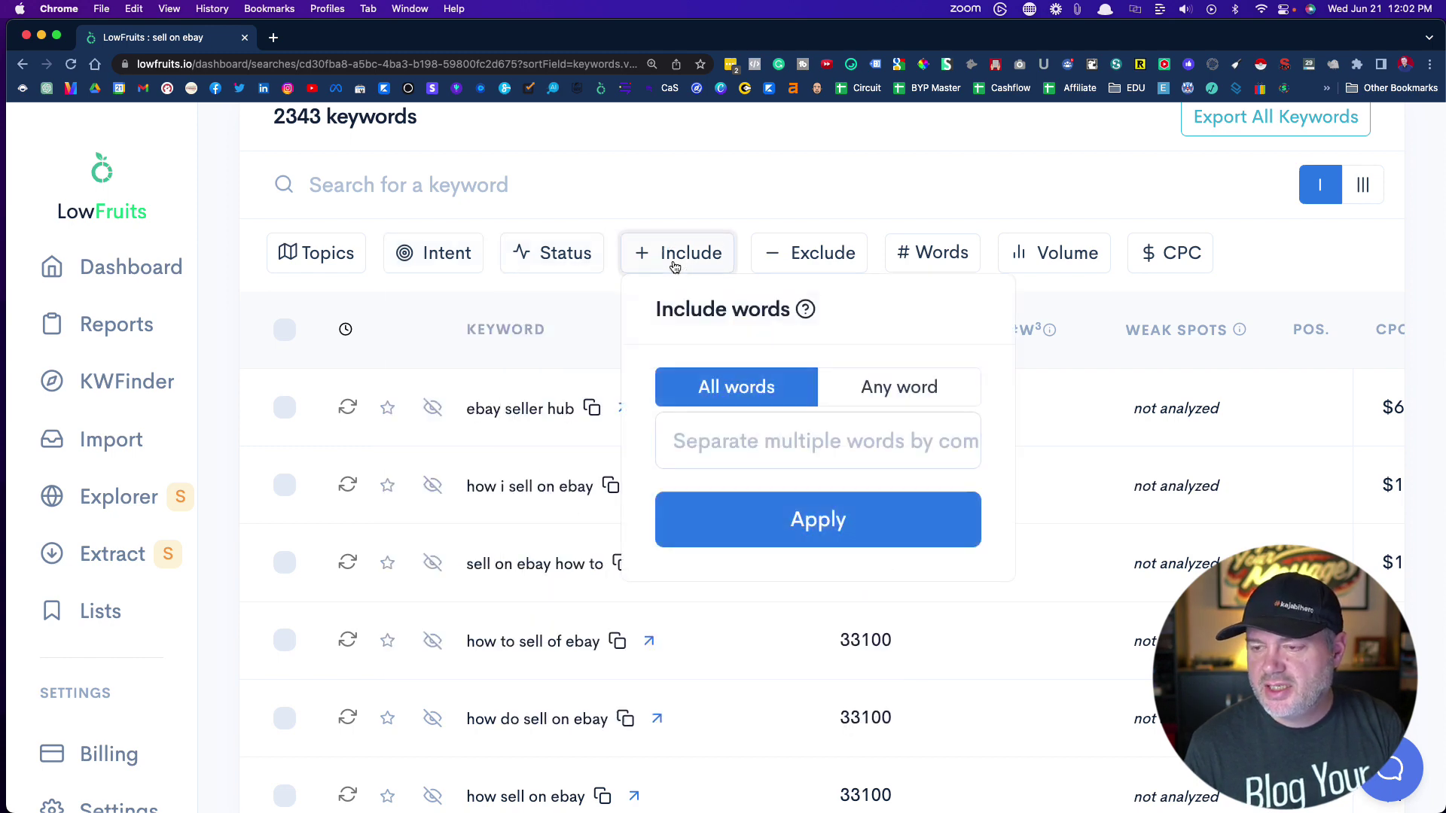
click(809, 259)
click(927, 257)
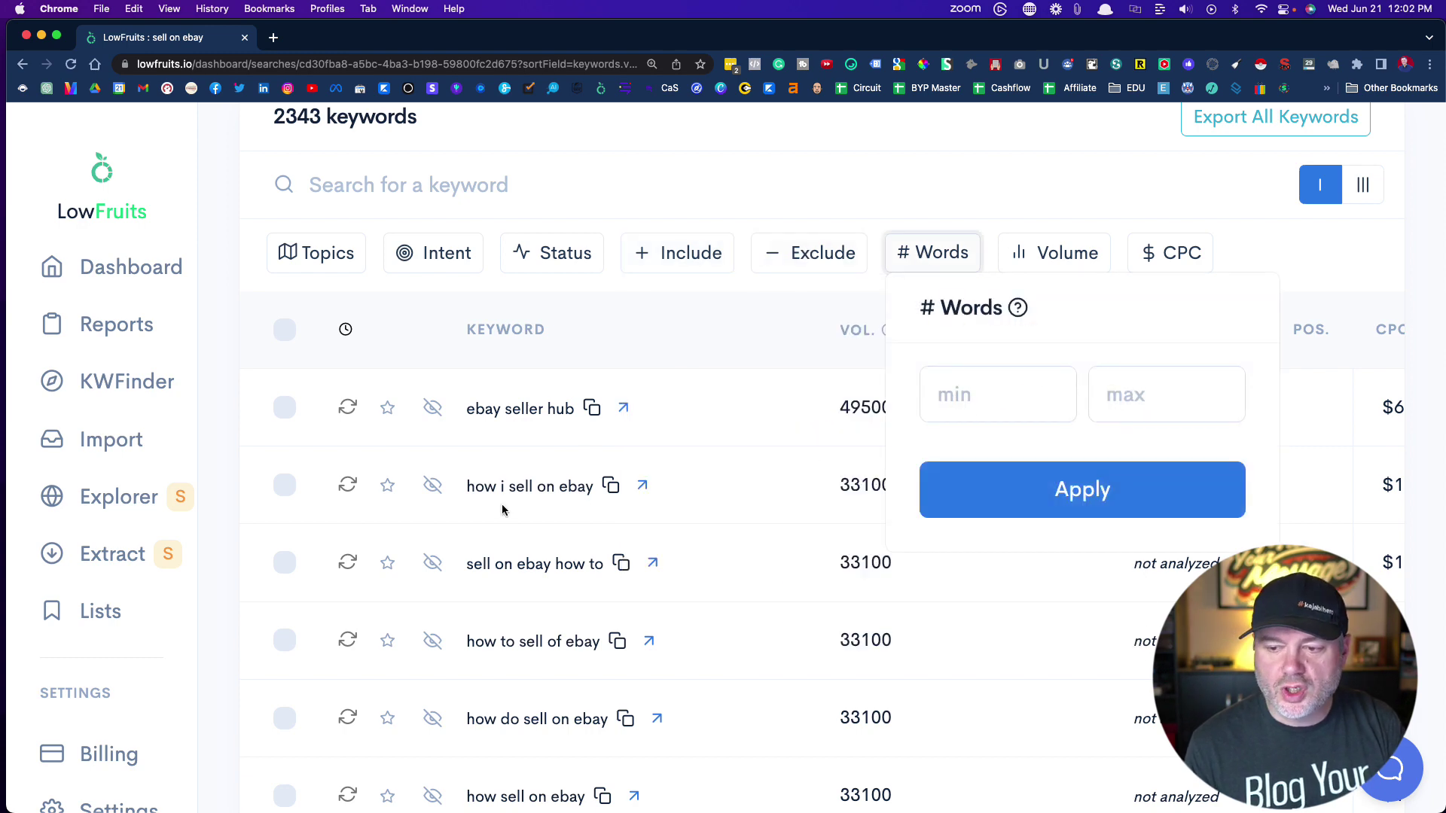
click(863, 187)
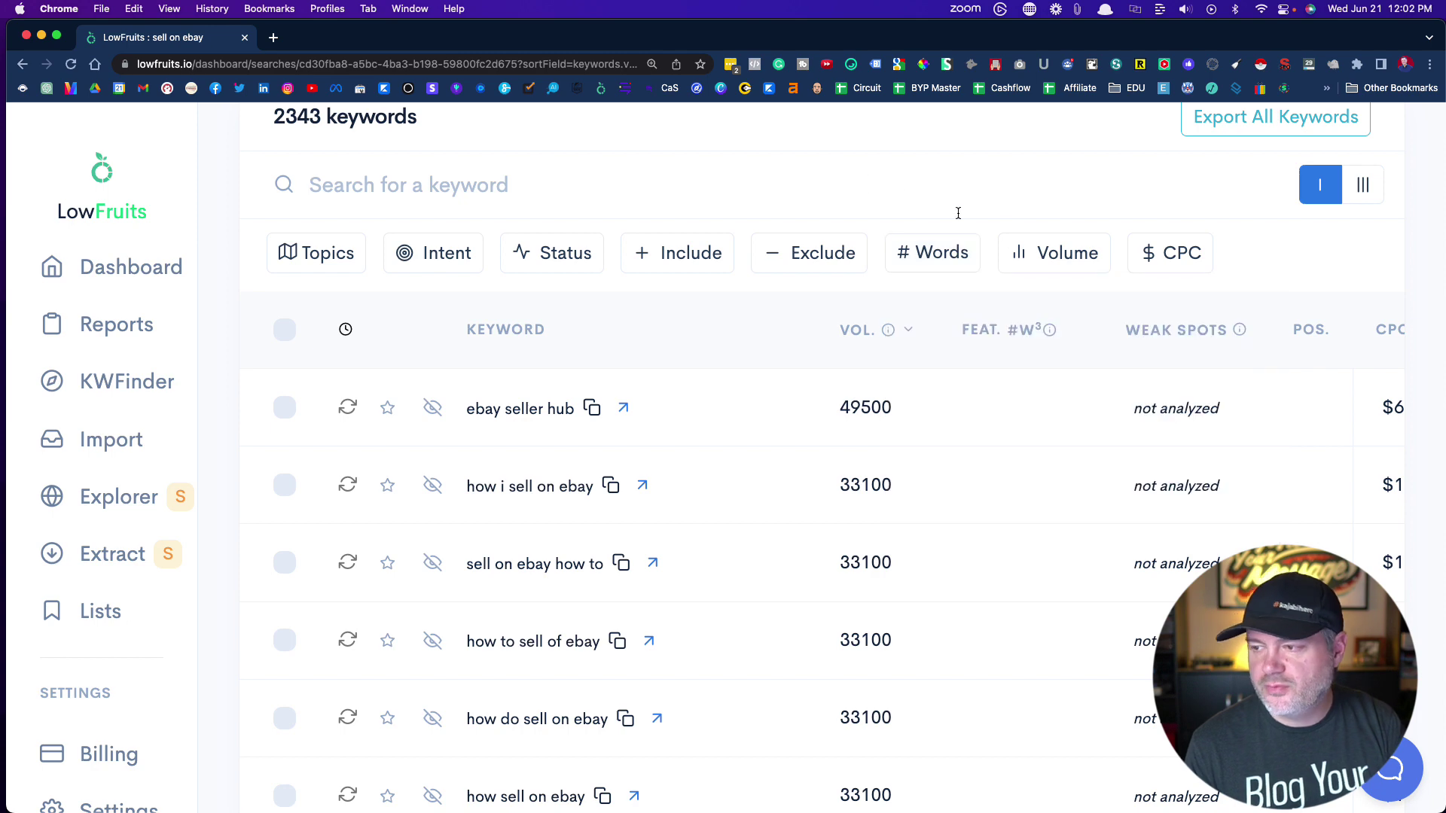